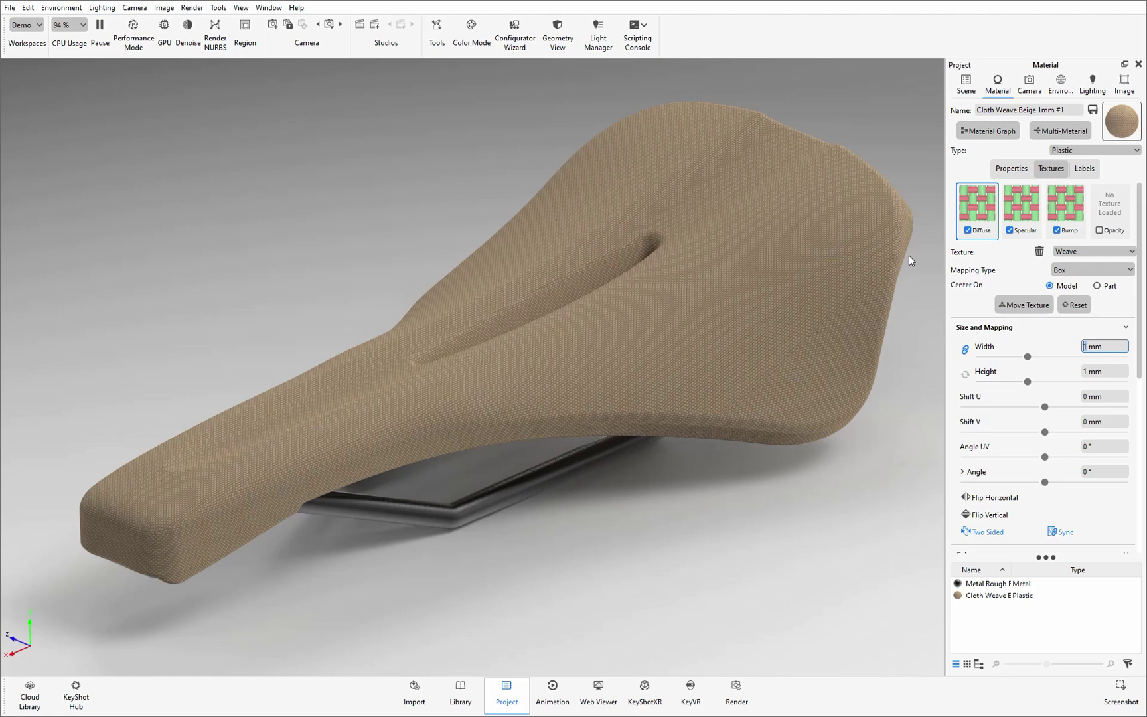
# - Switch the saddle's weave texture mapping from Box to UV
pyautogui.click(1069, 270)
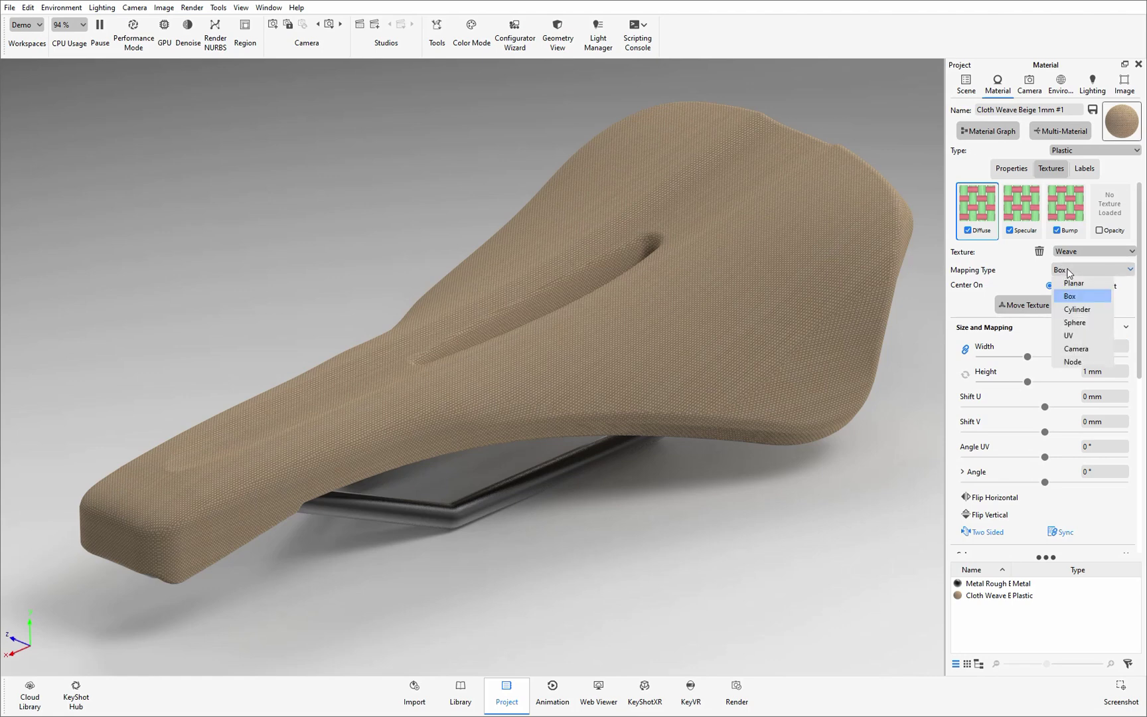
pyautogui.click(1075, 336)
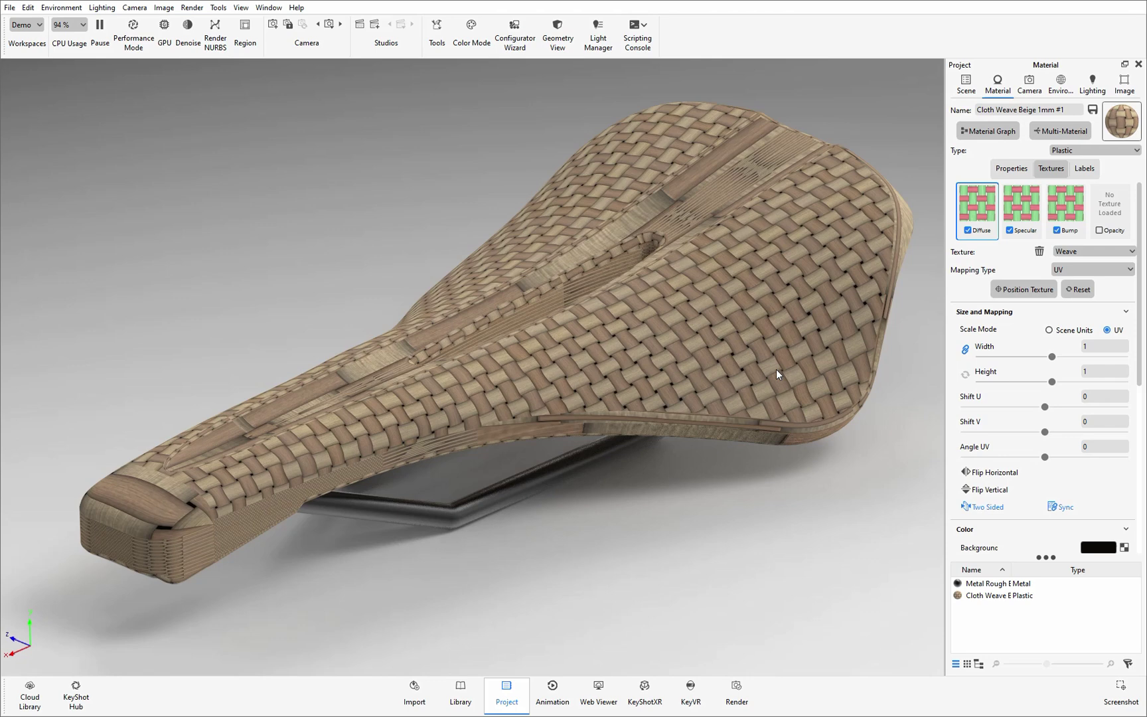
# - Re-tessellate the saddle at quality 0.1 into 10,299 triangles and apply the result
pyautogui.click(437, 32)
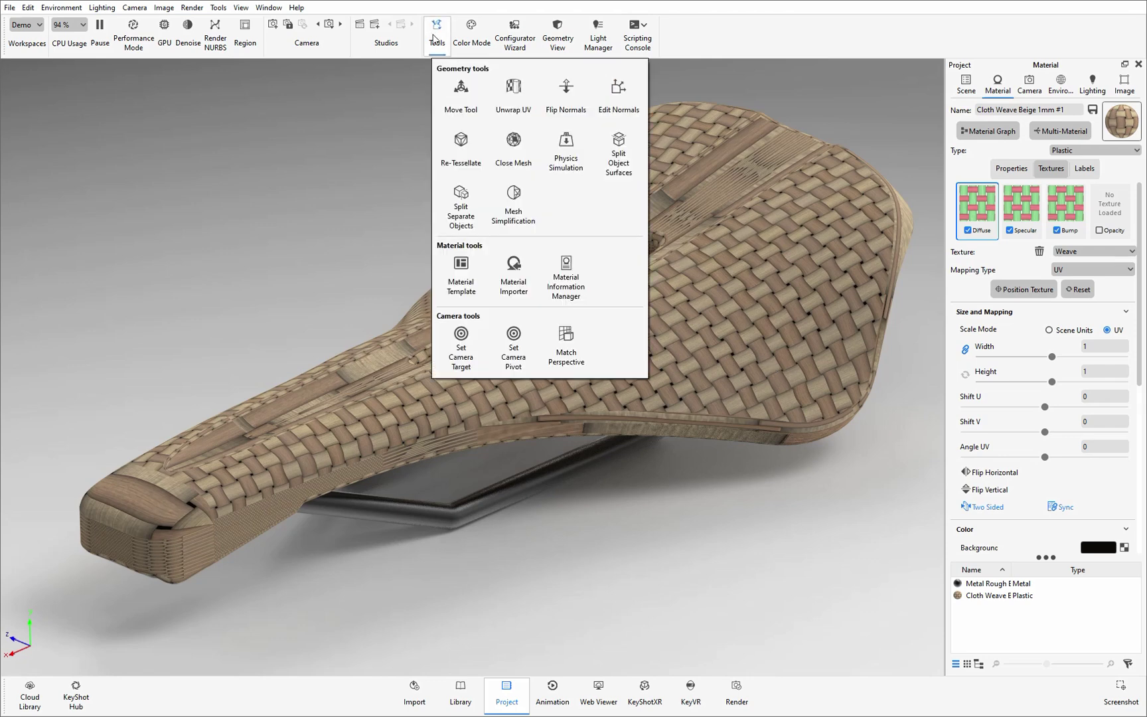
pyautogui.click(460, 148)
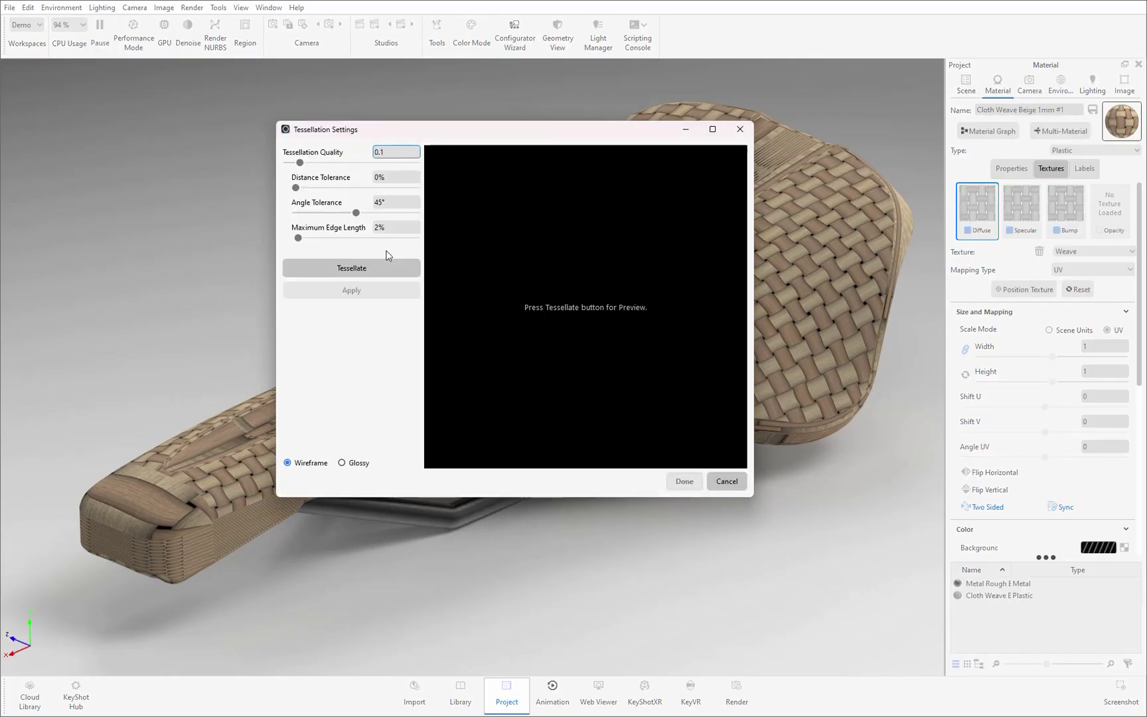
pyautogui.click(377, 270)
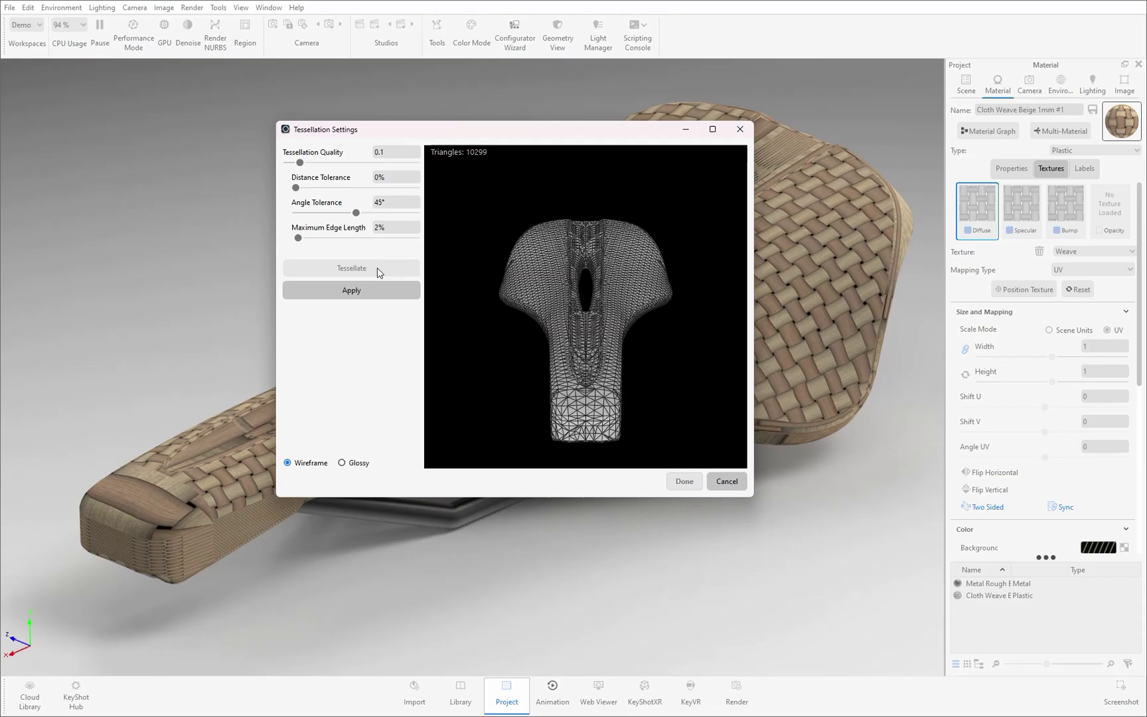
pyautogui.moveTo(614, 330); pyautogui.dragTo(549, 374)
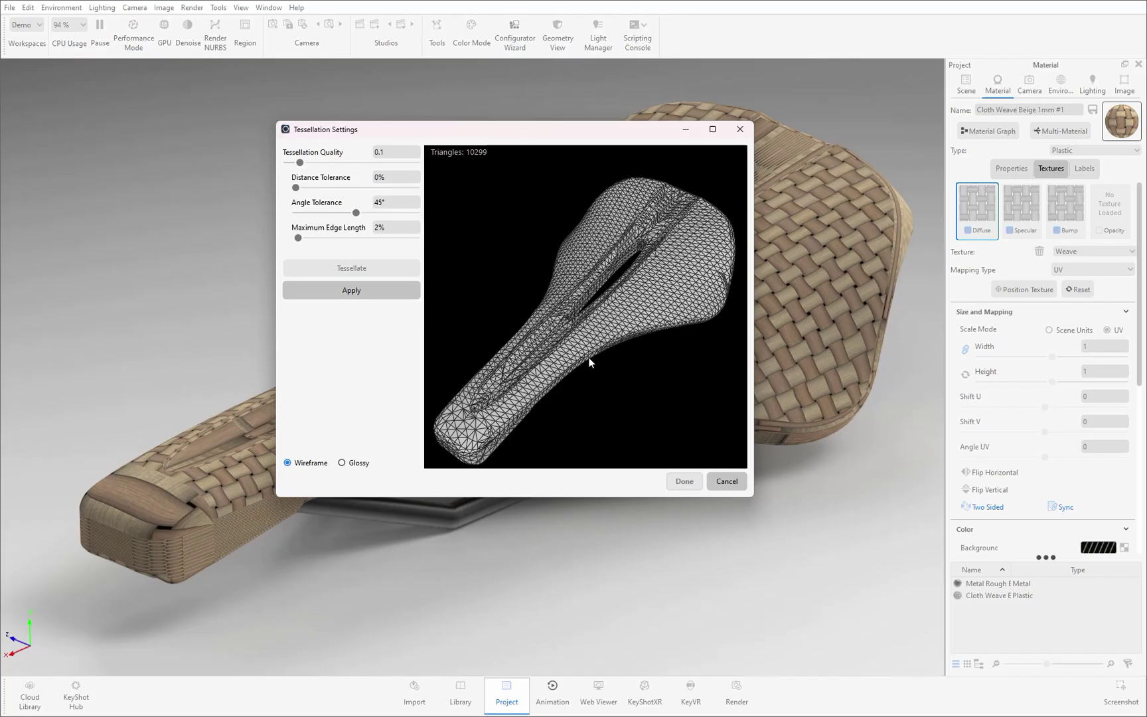
pyautogui.click(387, 296)
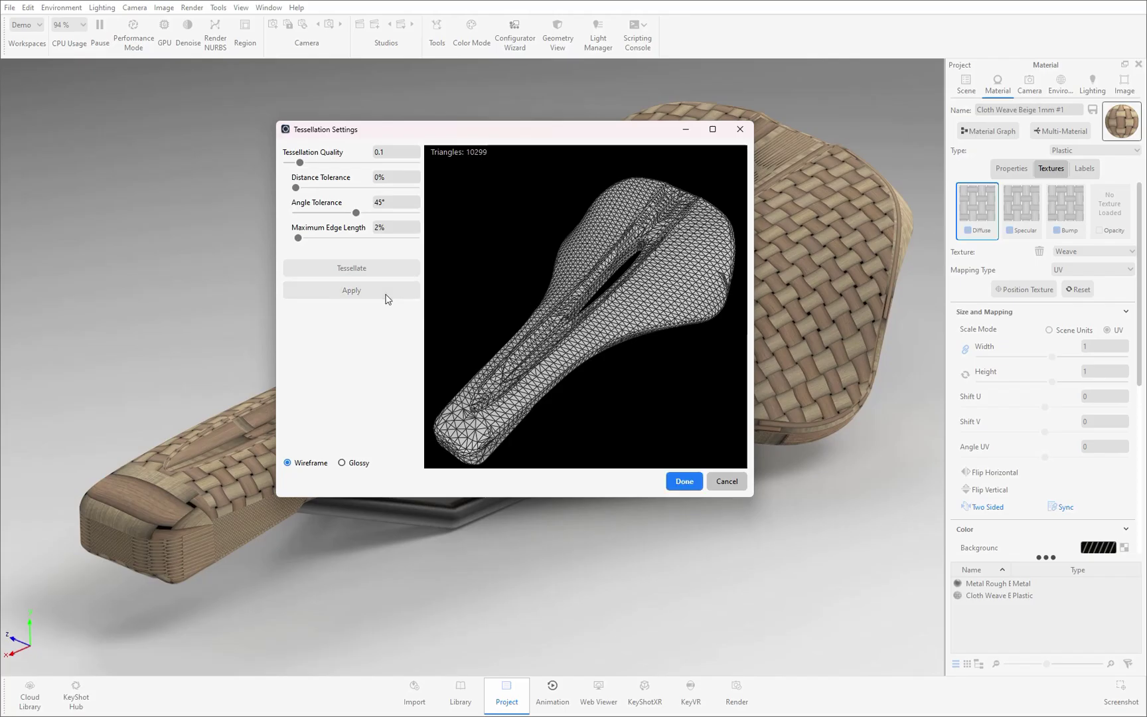
pyautogui.click(684, 483)
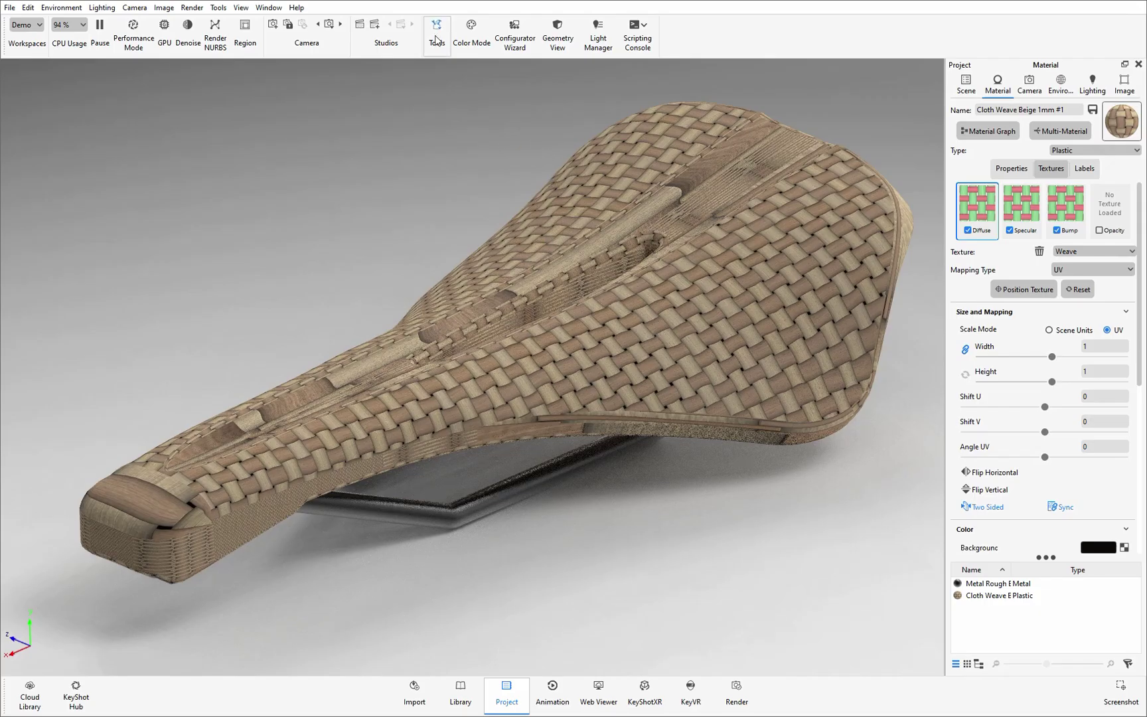
# - Open the UV Unwrap view for Body 1 and hide its ground grid
pyautogui.click(436, 39)
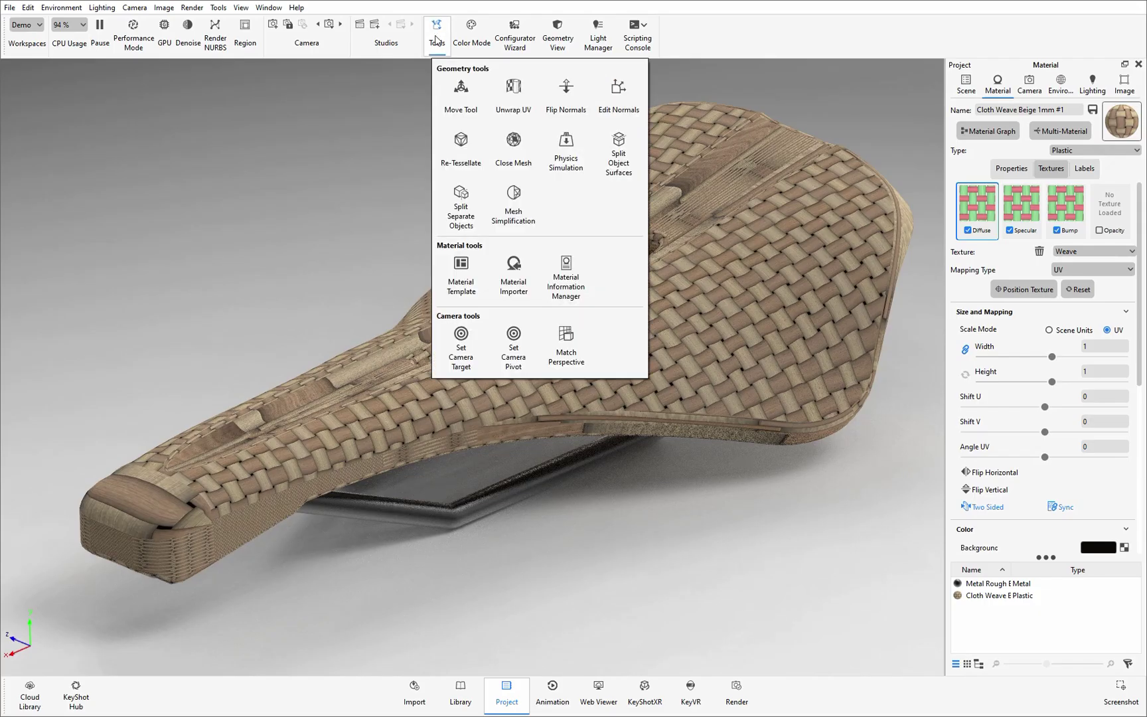
pyautogui.click(515, 100)
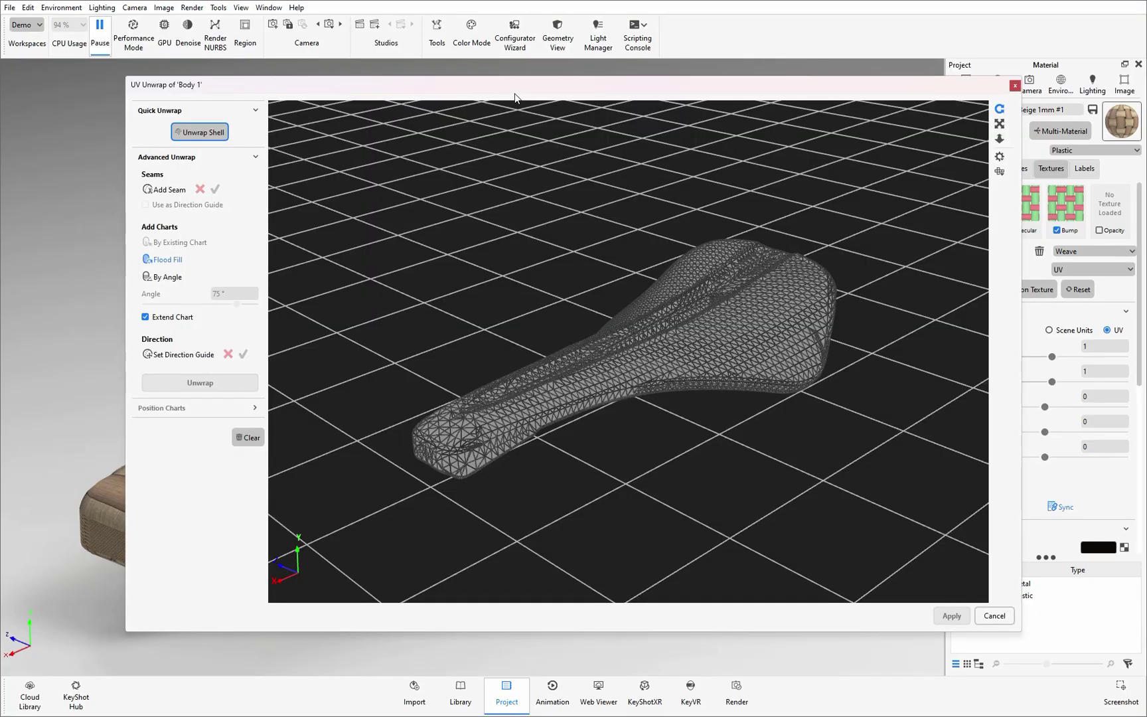
pyautogui.moveTo(500, 211); pyautogui.dragTo(615, 263)
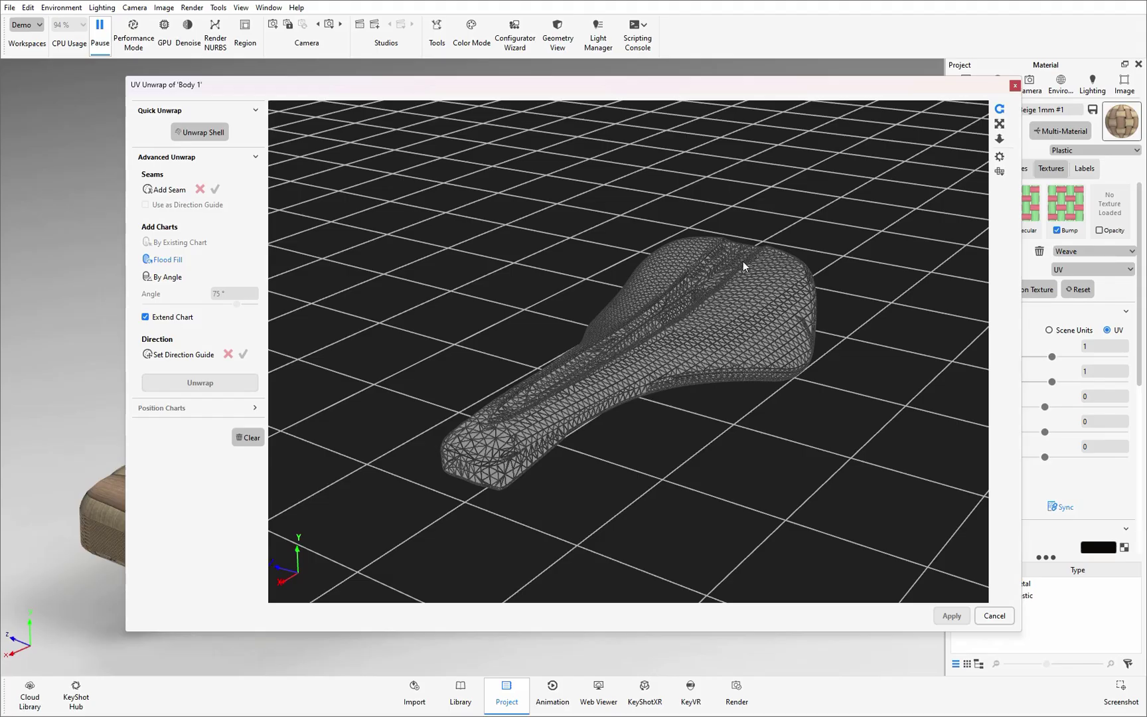
pyautogui.moveTo(731, 409)
pyautogui.mouseDown()
pyautogui.moveTo(747, 225)
pyautogui.moveTo(707, 320)
pyautogui.moveTo(715, 389)
pyautogui.moveTo(729, 404)
pyautogui.mouseUp()
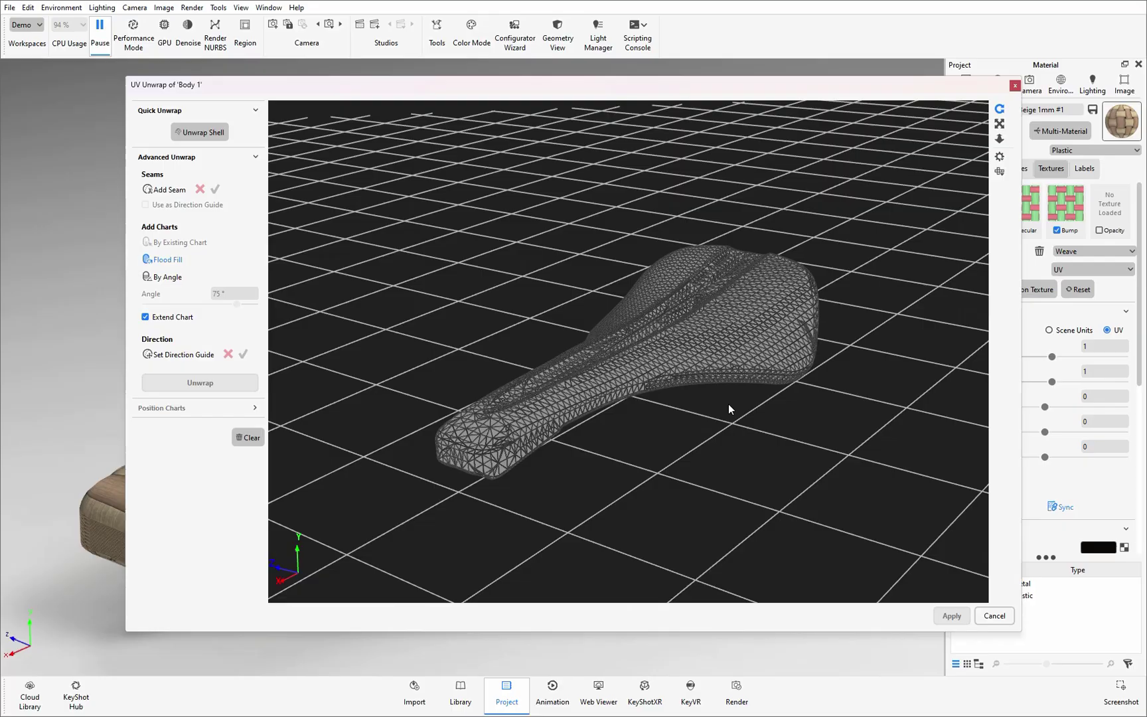
pyautogui.click(999, 158)
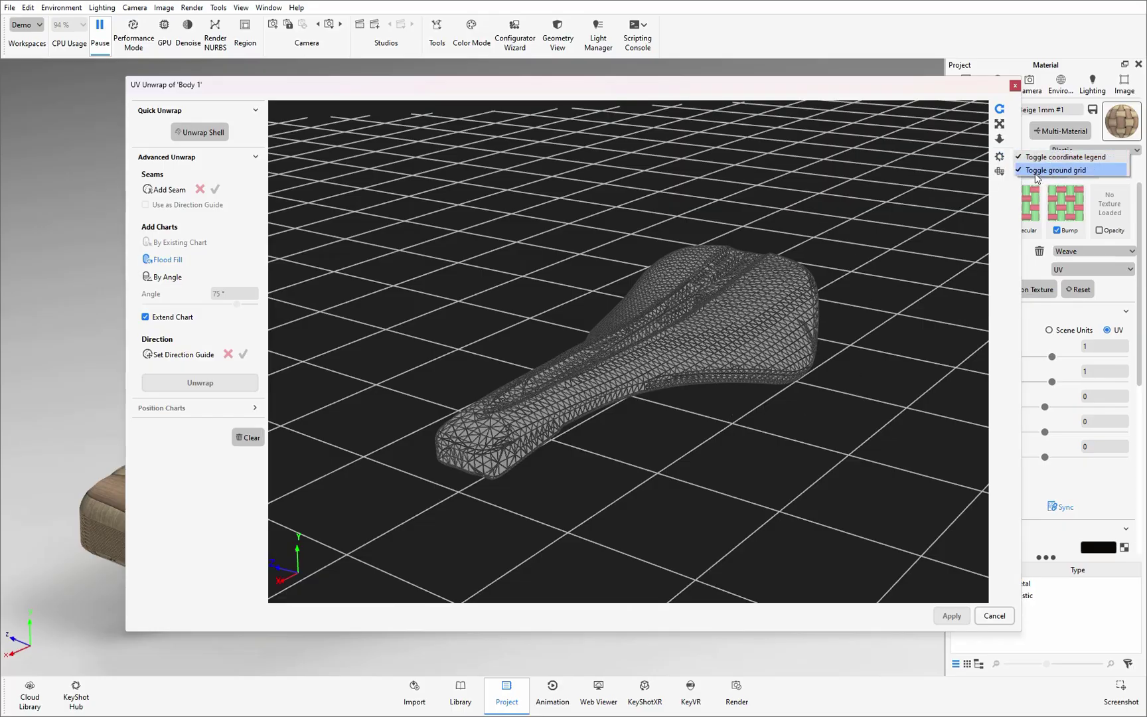
pyautogui.click(1055, 170)
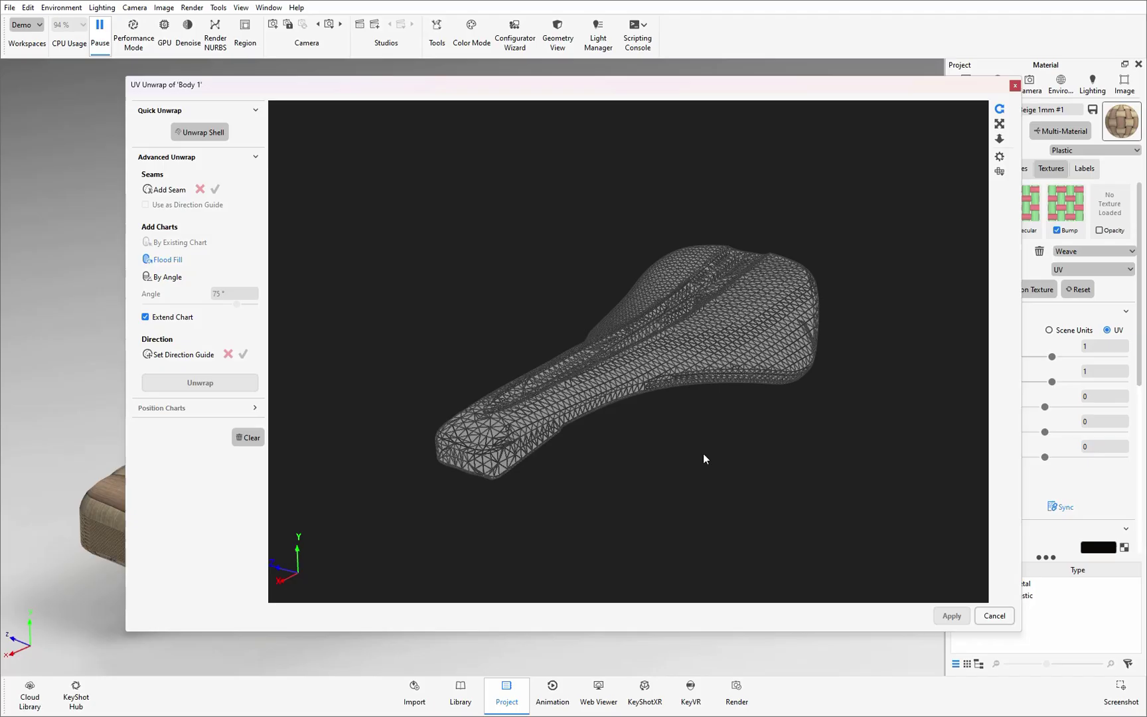
# - Start the edge seam, placing points along the edge, the top ridge and the right side
pyautogui.click(166, 190)
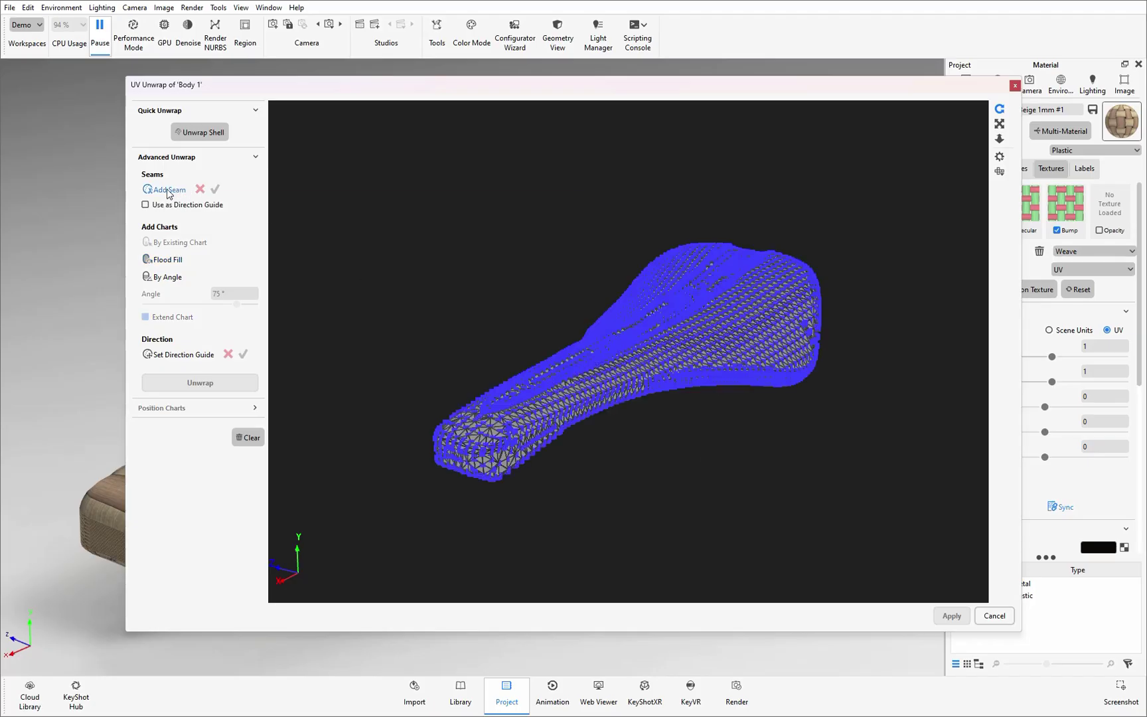
pyautogui.moveTo(439, 332); pyautogui.dragTo(575, 162)
pyautogui.scroll(6, 687, 235)
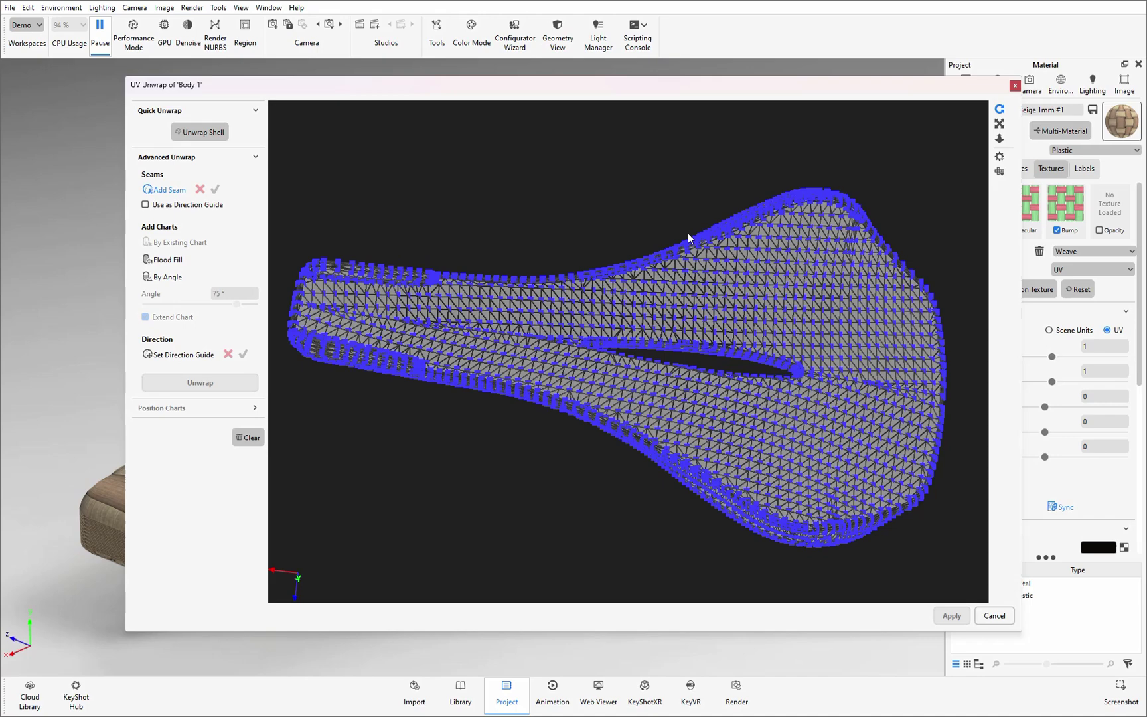
pyautogui.scroll(5, 686, 244)
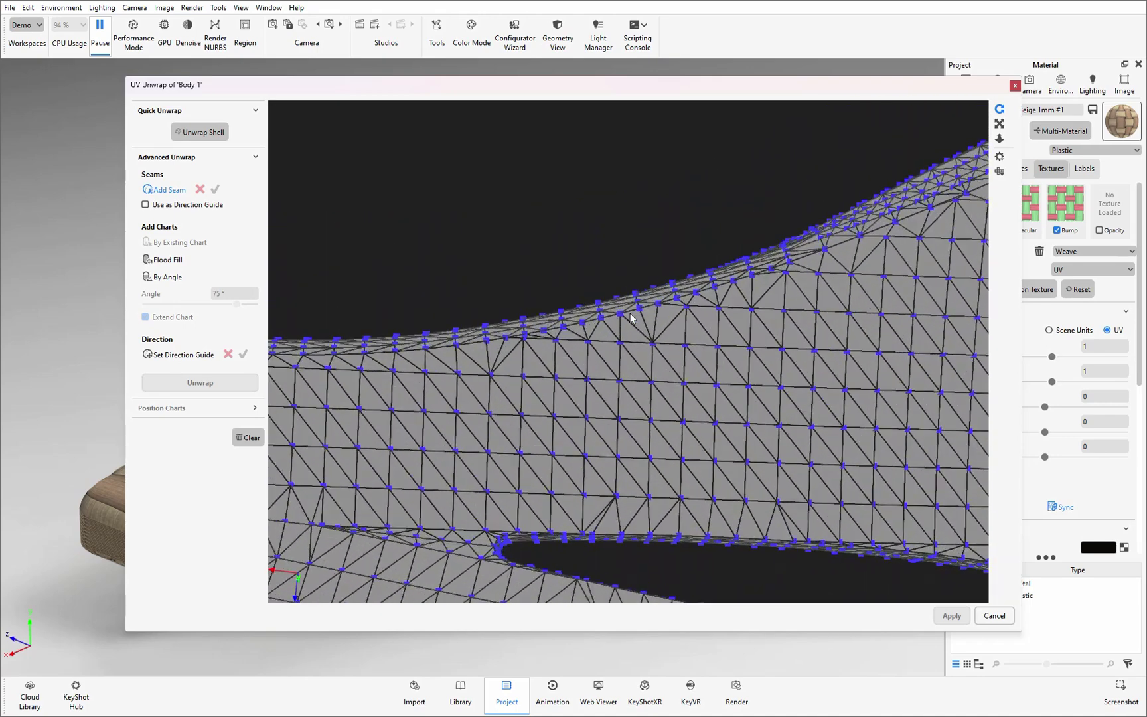
pyautogui.click(621, 319)
pyautogui.click(825, 252)
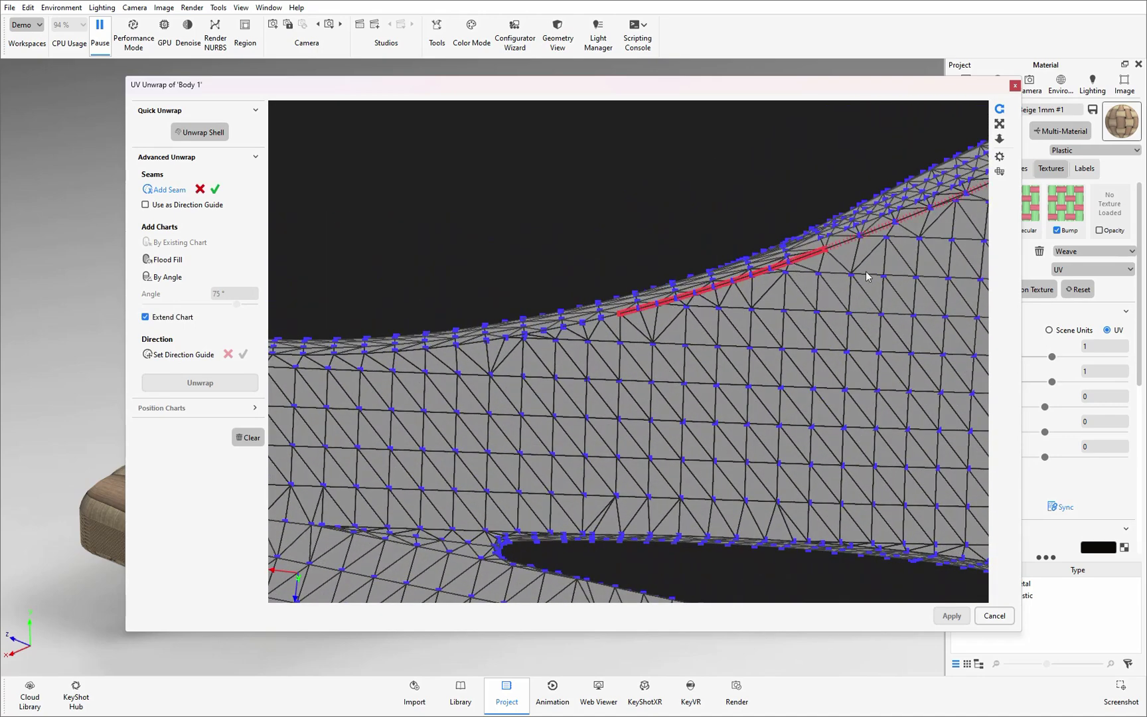
pyautogui.moveTo(825, 252); pyautogui.dragTo(391, 440)
pyautogui.moveTo(902, 194); pyautogui.dragTo(632, 230)
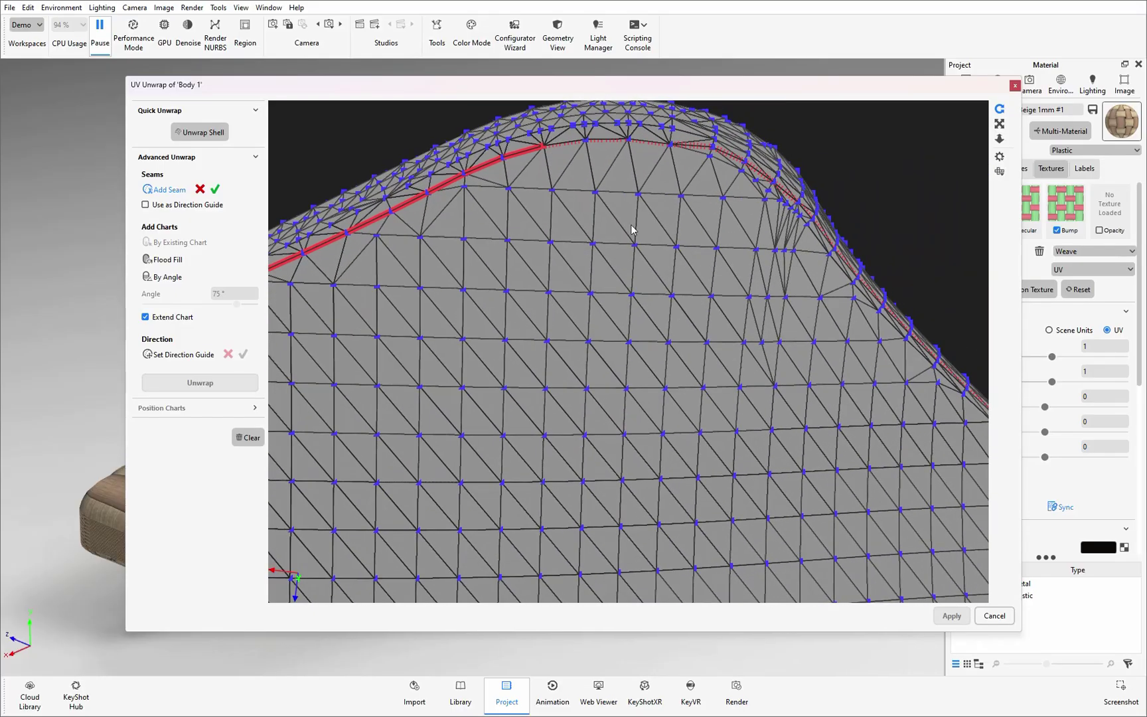
pyautogui.click(712, 159)
pyautogui.click(857, 292)
pyautogui.moveTo(872, 401); pyautogui.dragTo(863, 360)
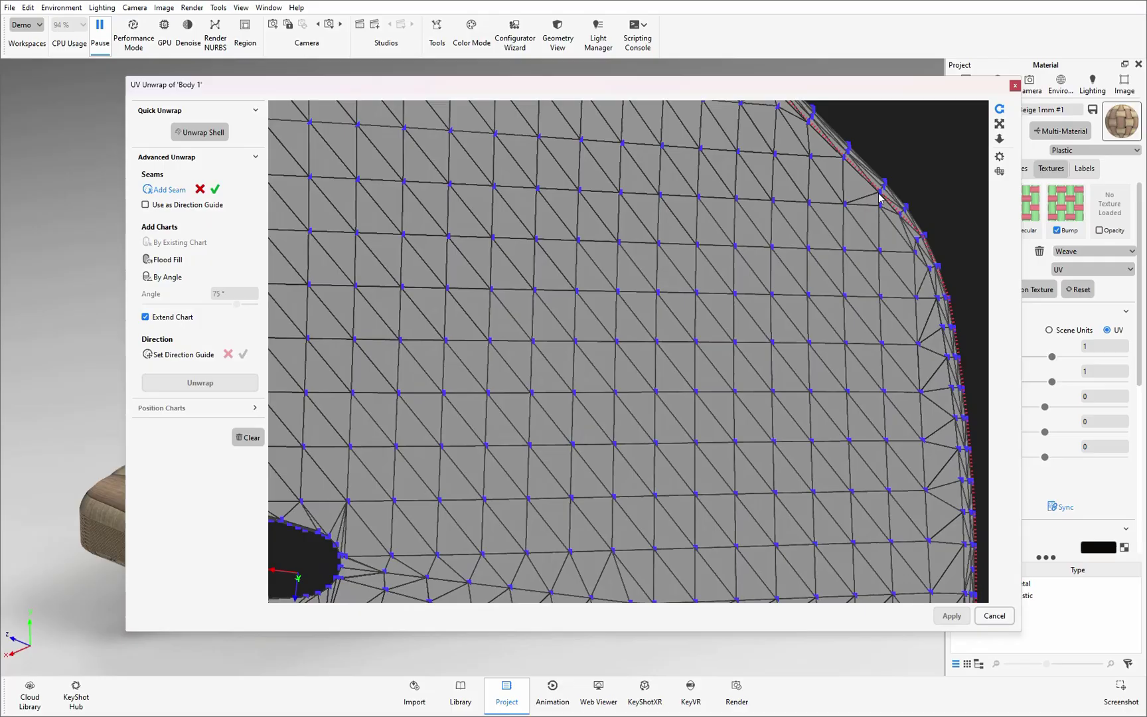
pyautogui.click(934, 273)
# - Carry the seam along the lower rim and up the left edge to its top vertex
pyautogui.moveTo(850, 422); pyautogui.dragTo(705, 484)
pyautogui.moveTo(654, 533); pyautogui.dragTo(688, 472)
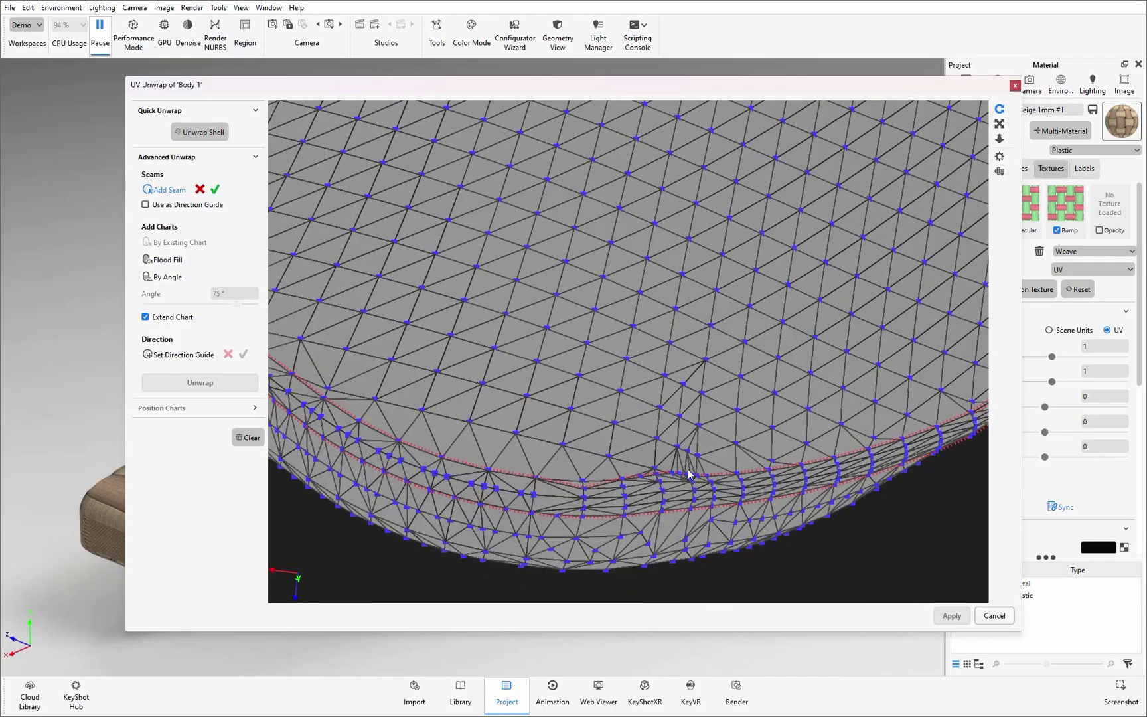
pyautogui.click(629, 482)
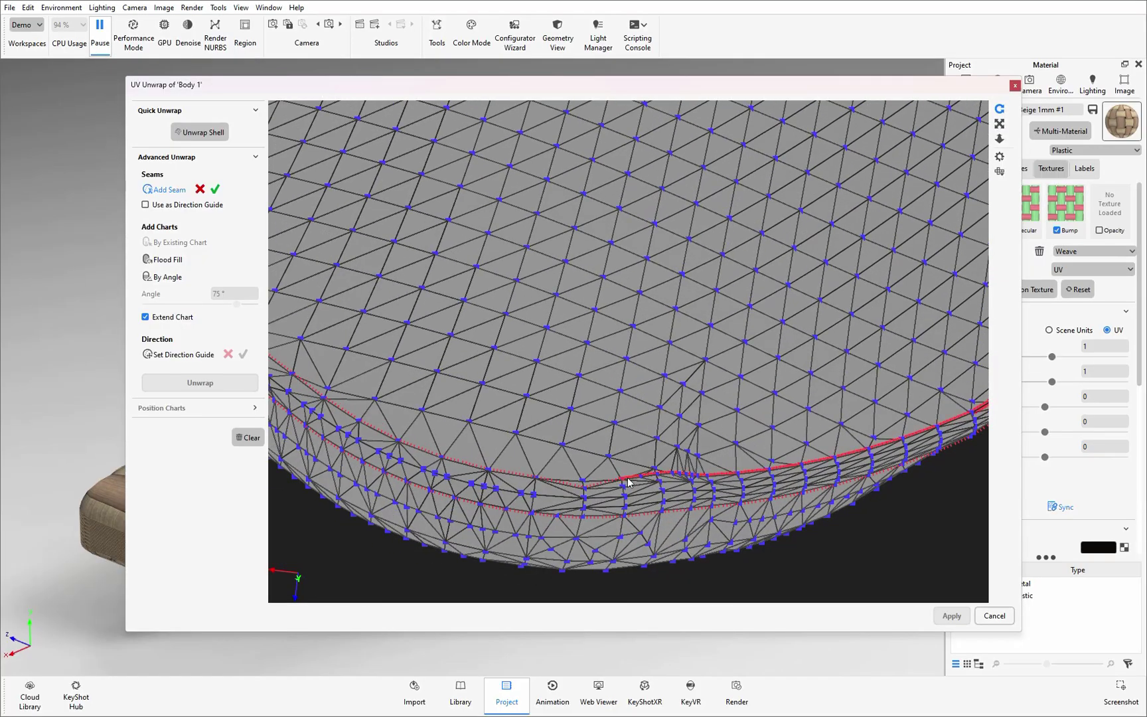
pyautogui.click(397, 447)
pyautogui.moveTo(397, 447); pyautogui.dragTo(465, 366)
pyautogui.scroll(6, 465, 366)
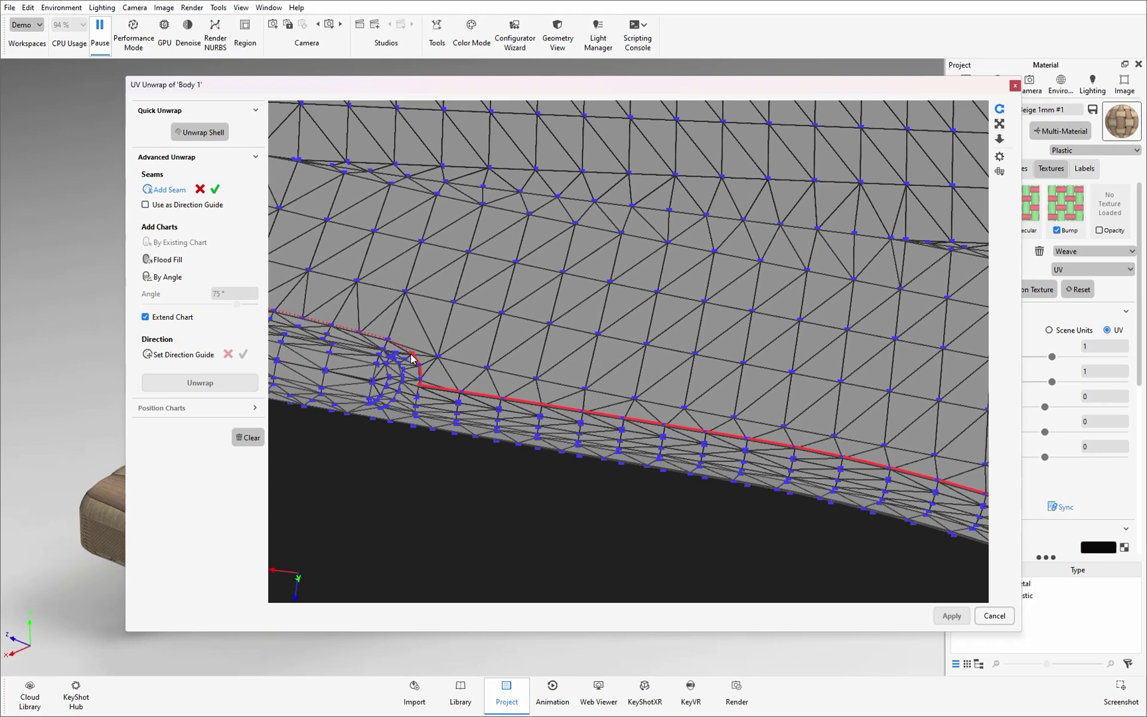
pyautogui.moveTo(413, 359); pyautogui.dragTo(685, 408)
pyautogui.scroll(-5, 487, 402)
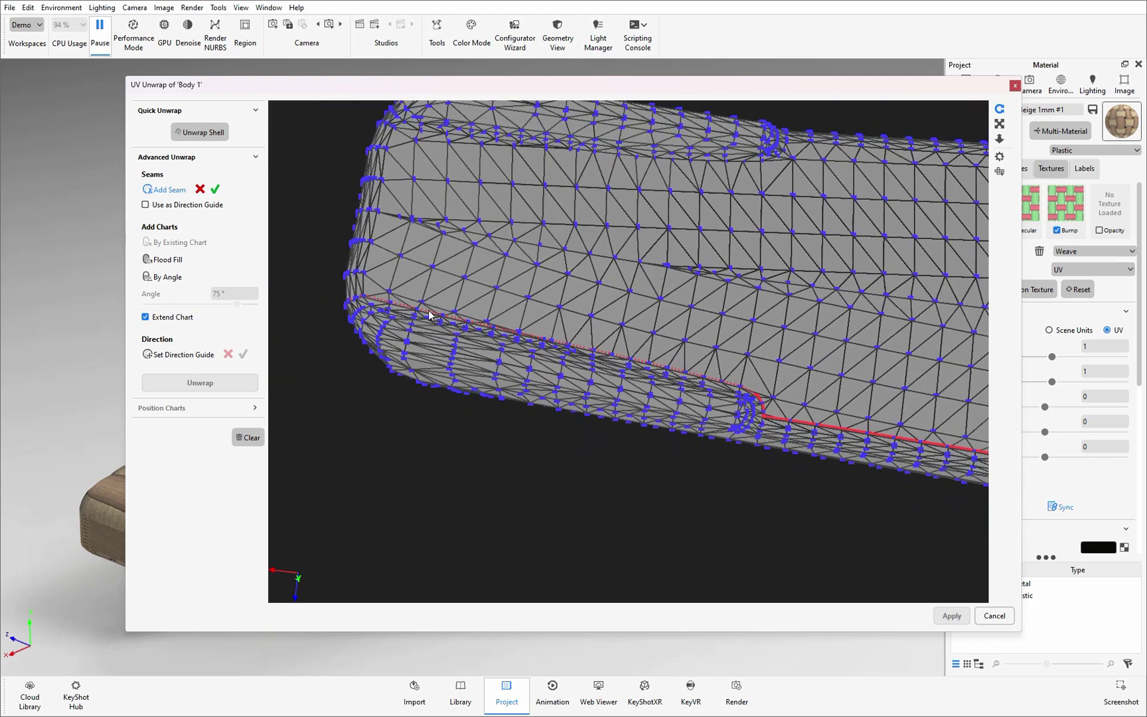
pyautogui.scroll(2, 458, 392)
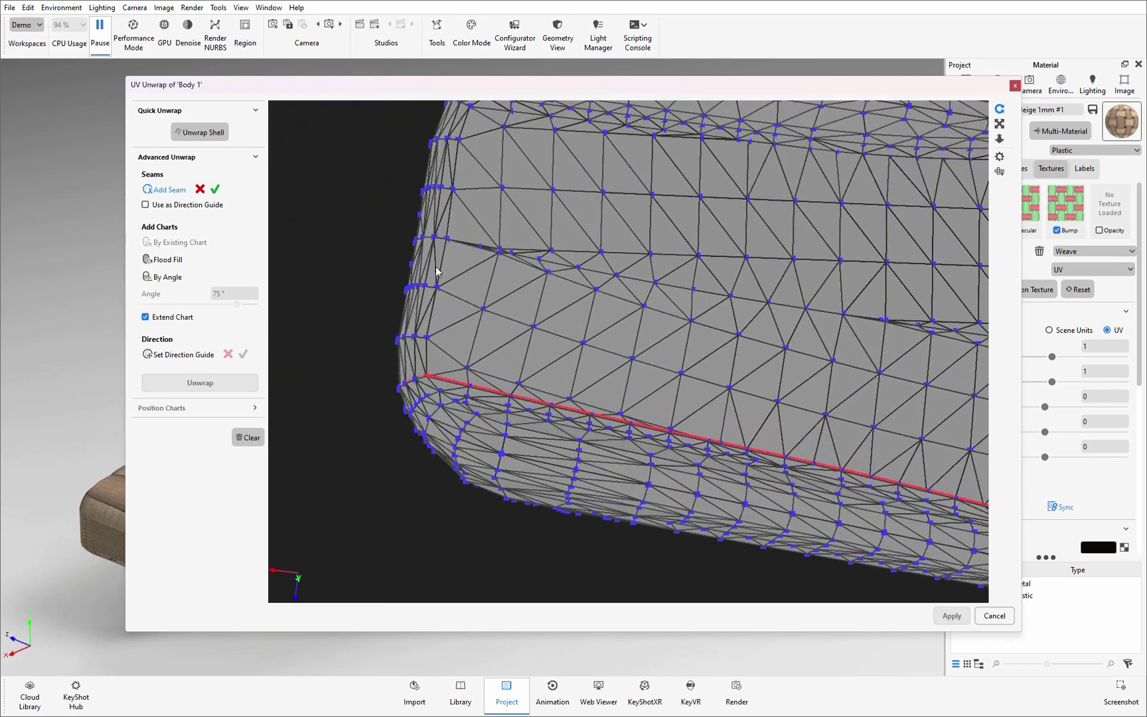
pyautogui.click(447, 240)
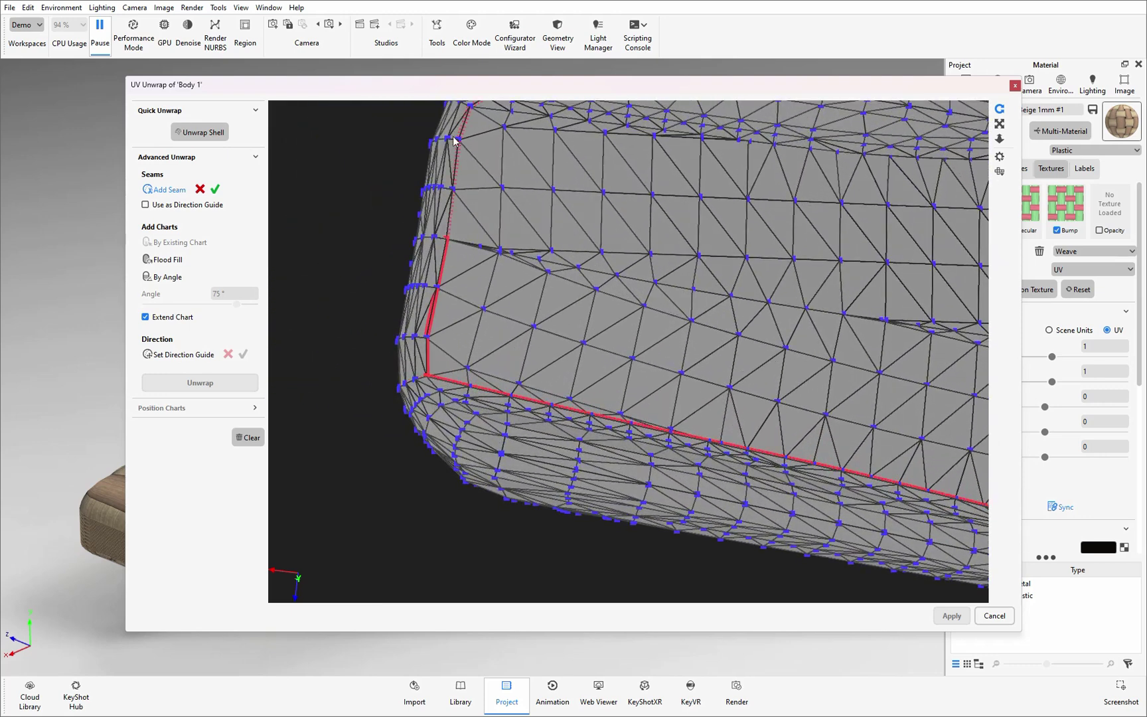
pyautogui.click(471, 108)
# - Extend the seam along the saddle's upper edge and confirm it
pyautogui.moveTo(608, 182); pyautogui.dragTo(341, 322)
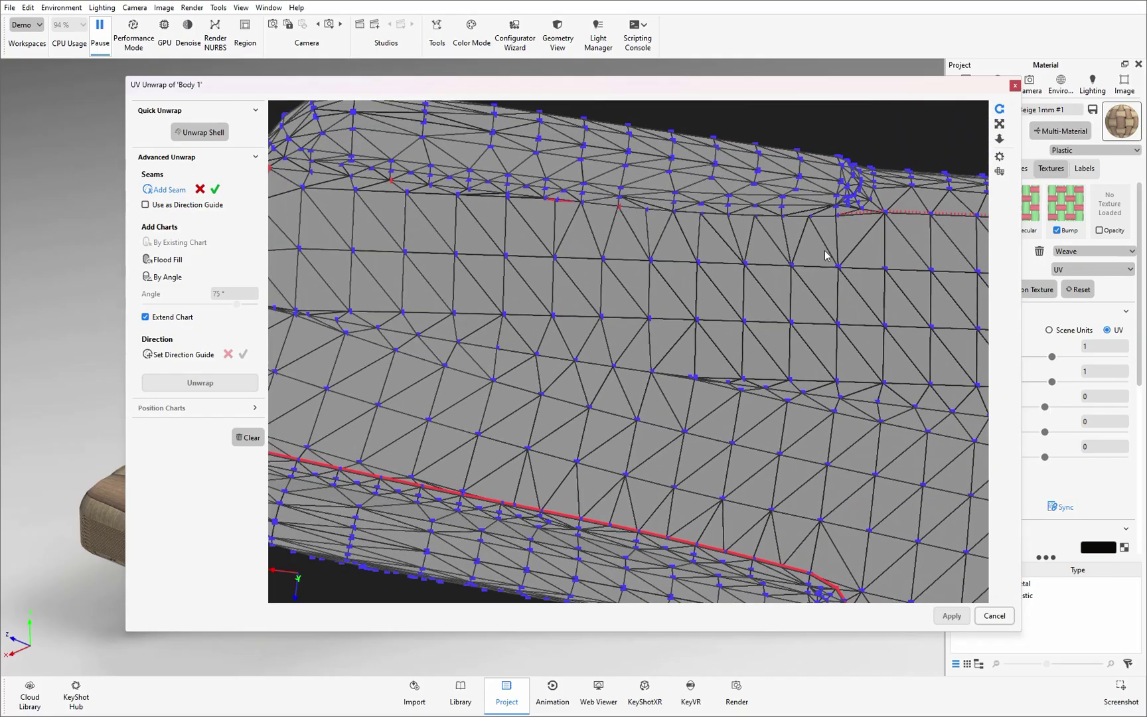
pyautogui.moveTo(620, 209); pyautogui.dragTo(745, 266)
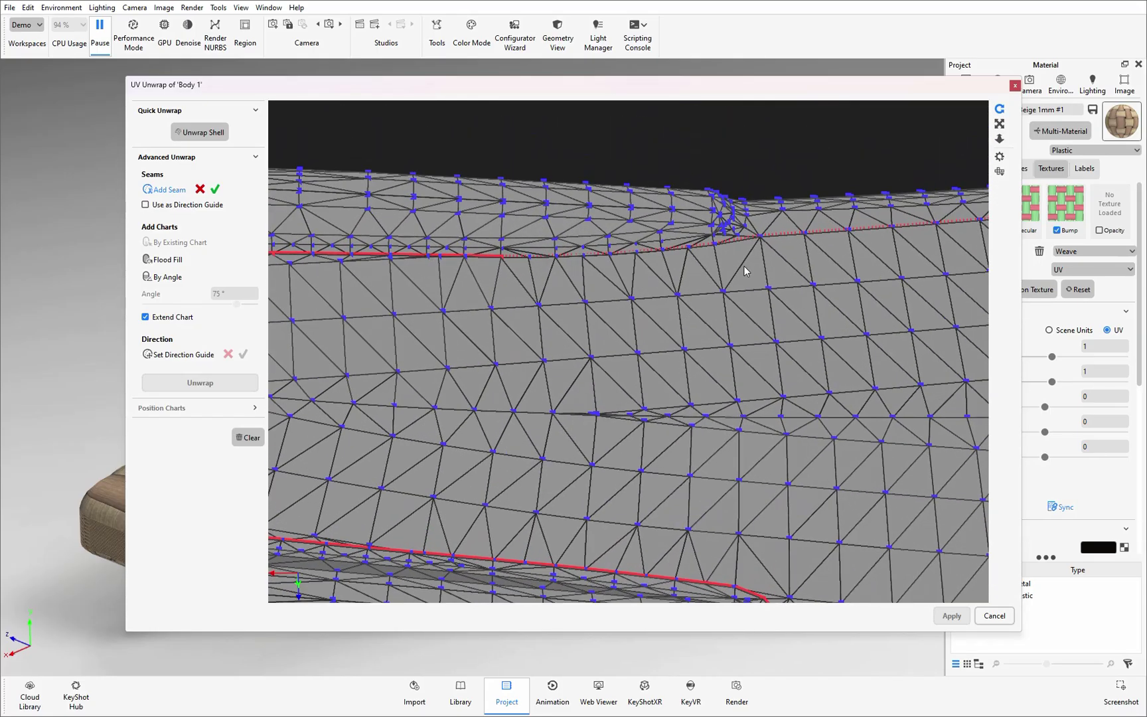
pyautogui.click(745, 229)
pyautogui.moveTo(784, 228); pyautogui.dragTo(854, 303)
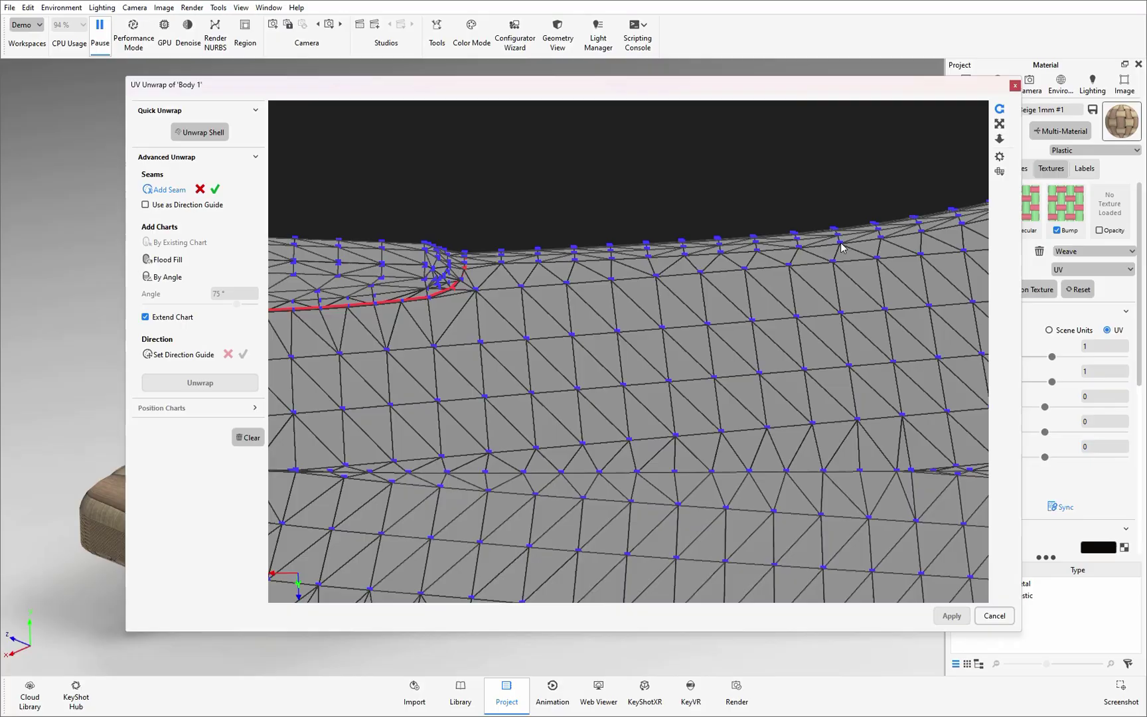
pyautogui.moveTo(840, 248); pyautogui.dragTo(641, 297)
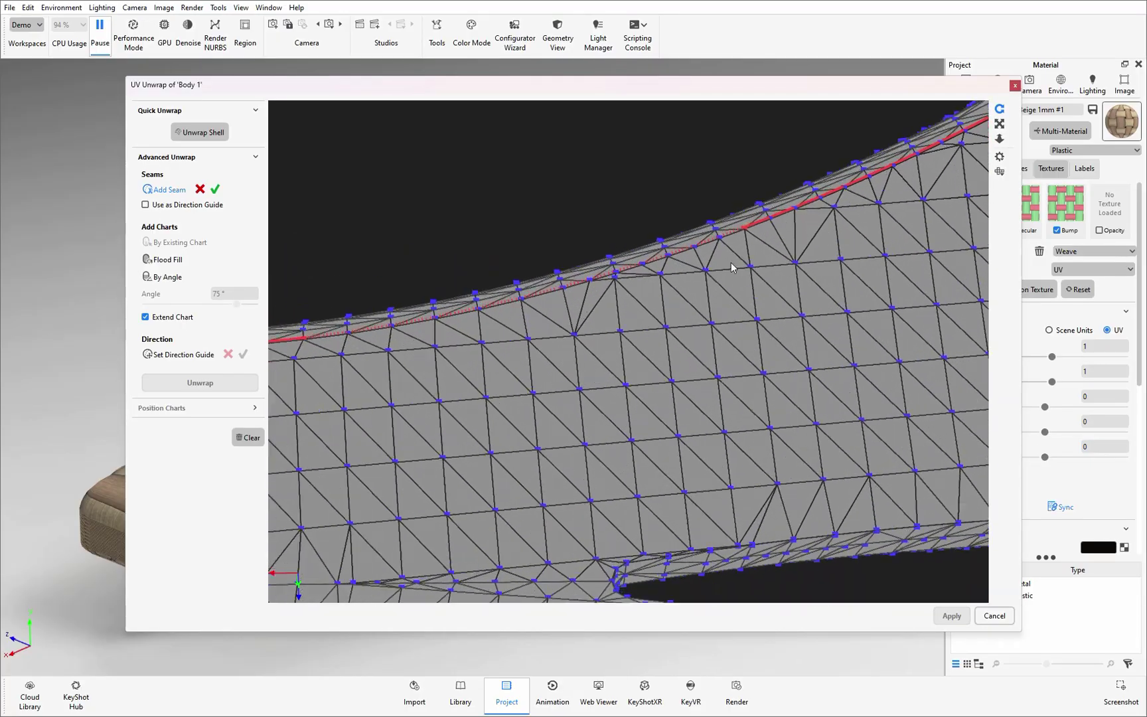
pyautogui.click(744, 230)
pyautogui.click(215, 189)
pyautogui.moveTo(741, 324); pyautogui.dragTo(655, 414)
pyautogui.scroll(-8, 719, 373)
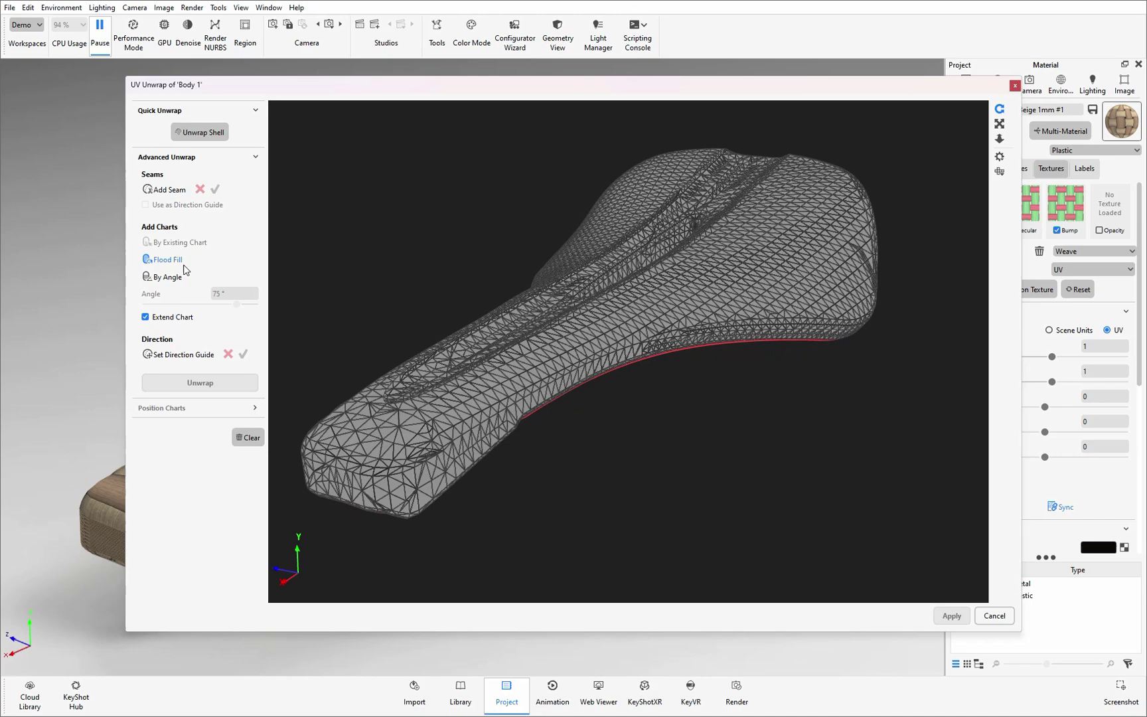
# - Flood-fill the saddle as a trial single chart, clear it, and orbit toward the slot
pyautogui.click(583, 343)
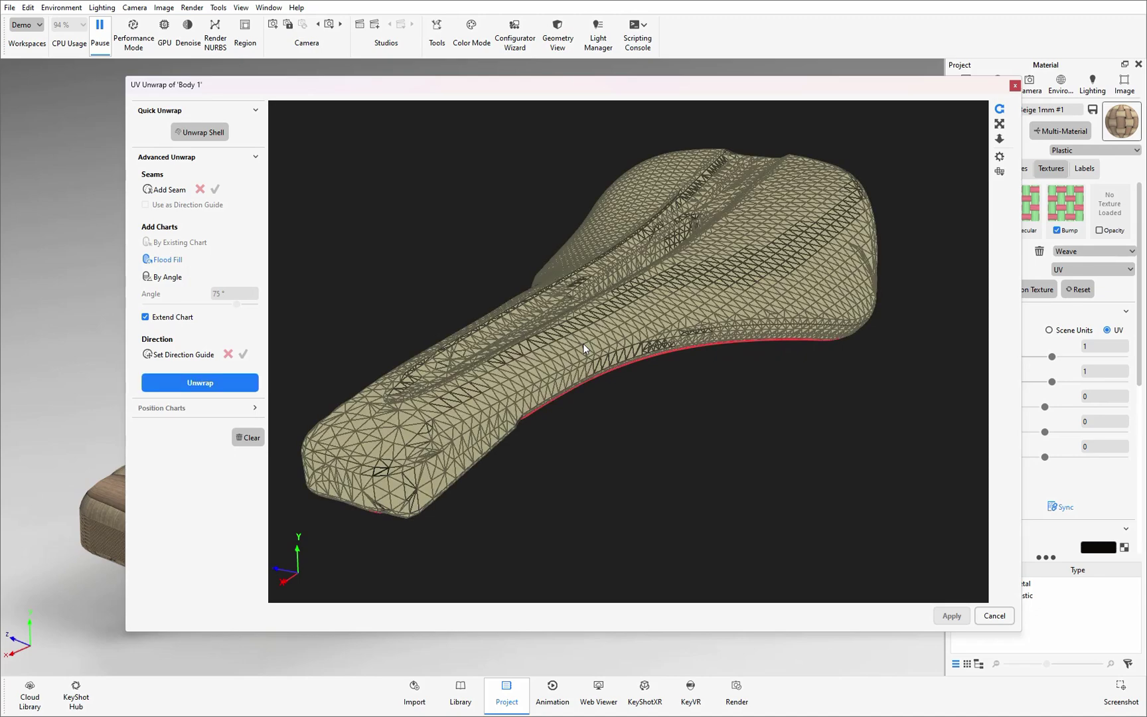
pyautogui.moveTo(583, 343); pyautogui.dragTo(706, 562)
pyautogui.click(642, 415)
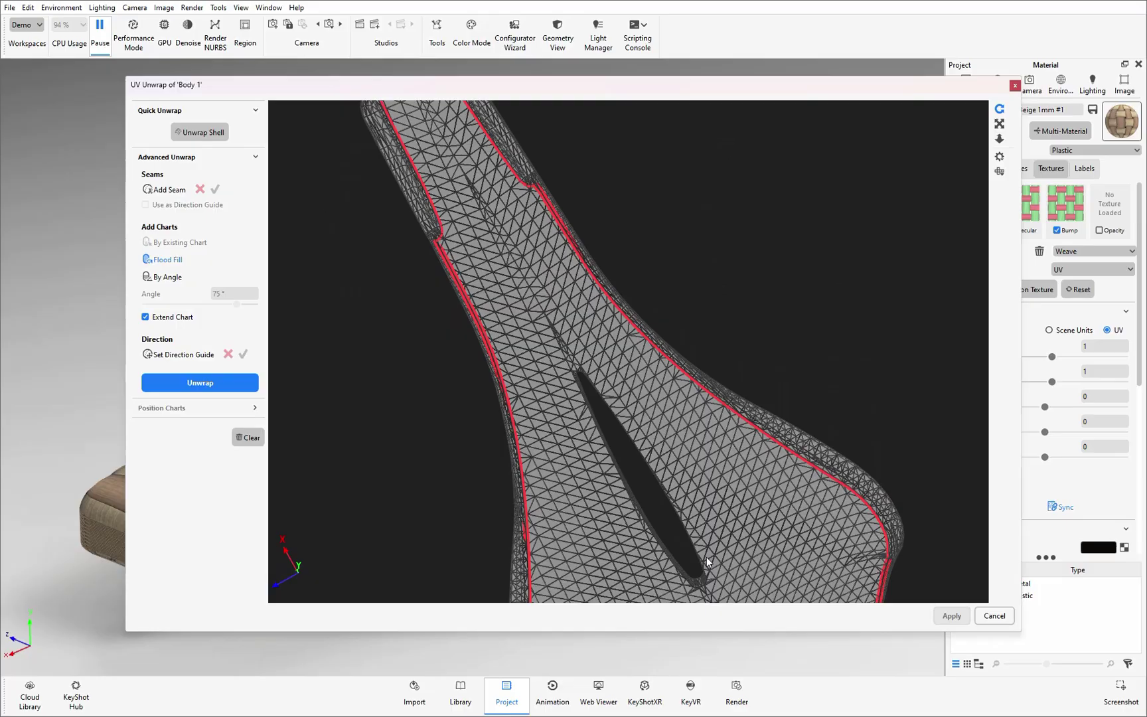
pyautogui.moveTo(670, 481); pyautogui.dragTo(529, 410)
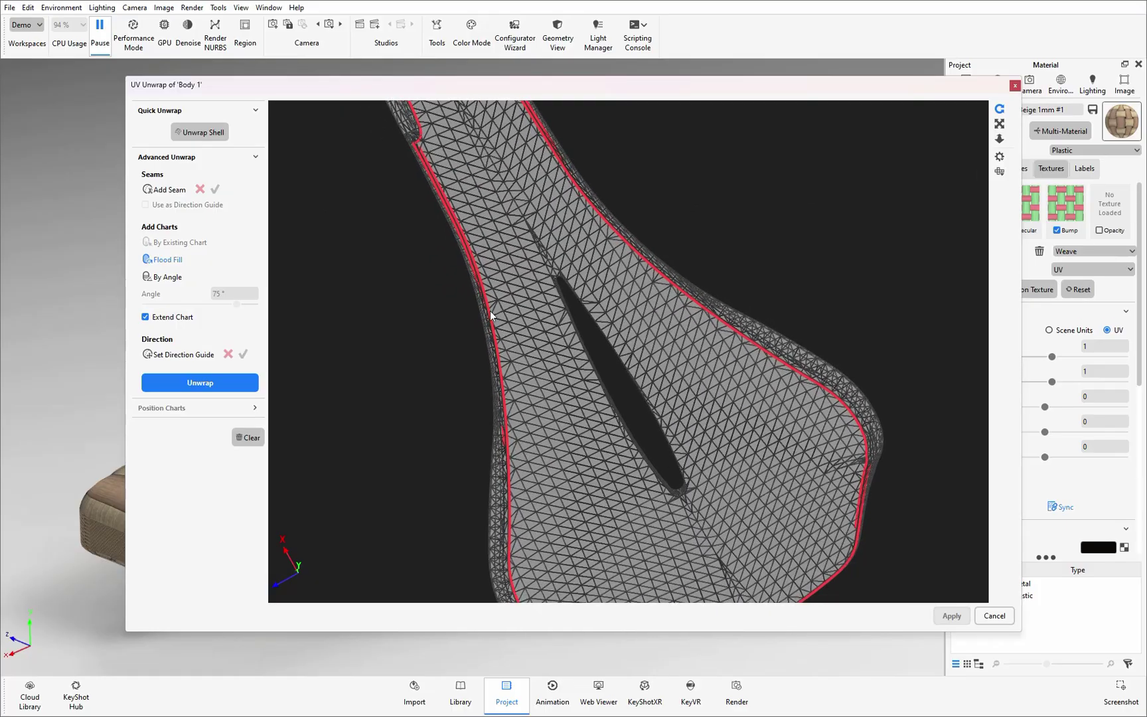
# - Trace a seam along the slot's edge, close it around the tip, and confirm
pyautogui.click(166, 190)
pyautogui.scroll(5, 620, 393)
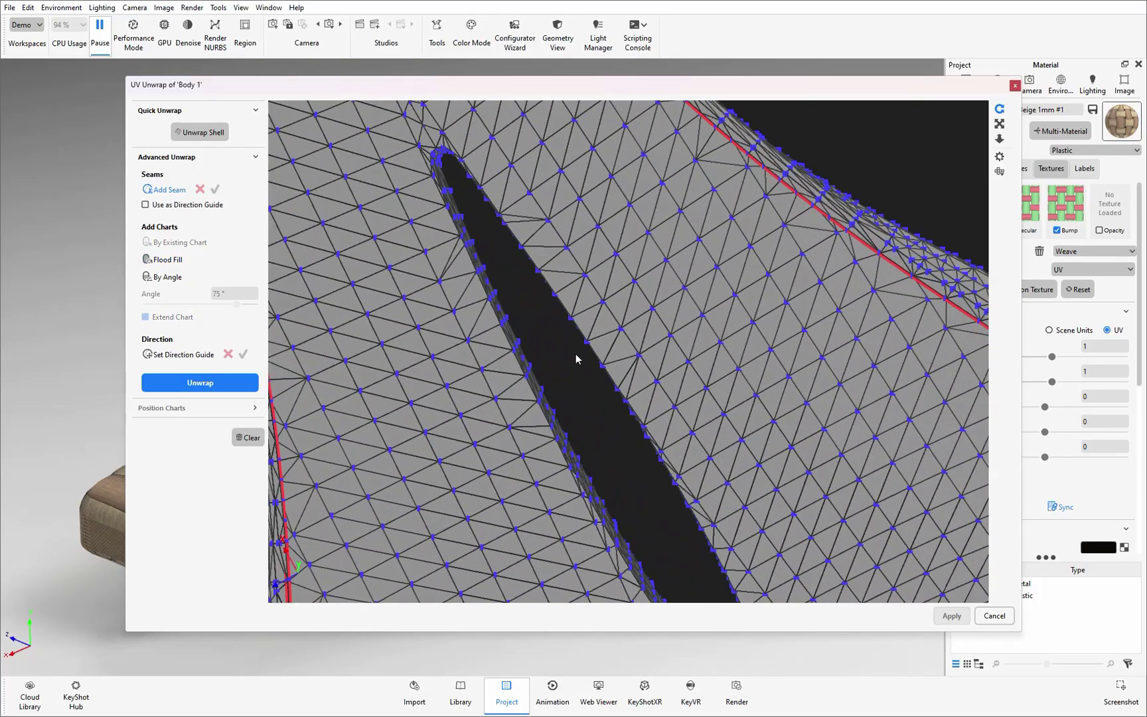
pyautogui.moveTo(576, 358); pyautogui.dragTo(497, 543)
pyautogui.click(548, 211)
pyautogui.click(446, 449)
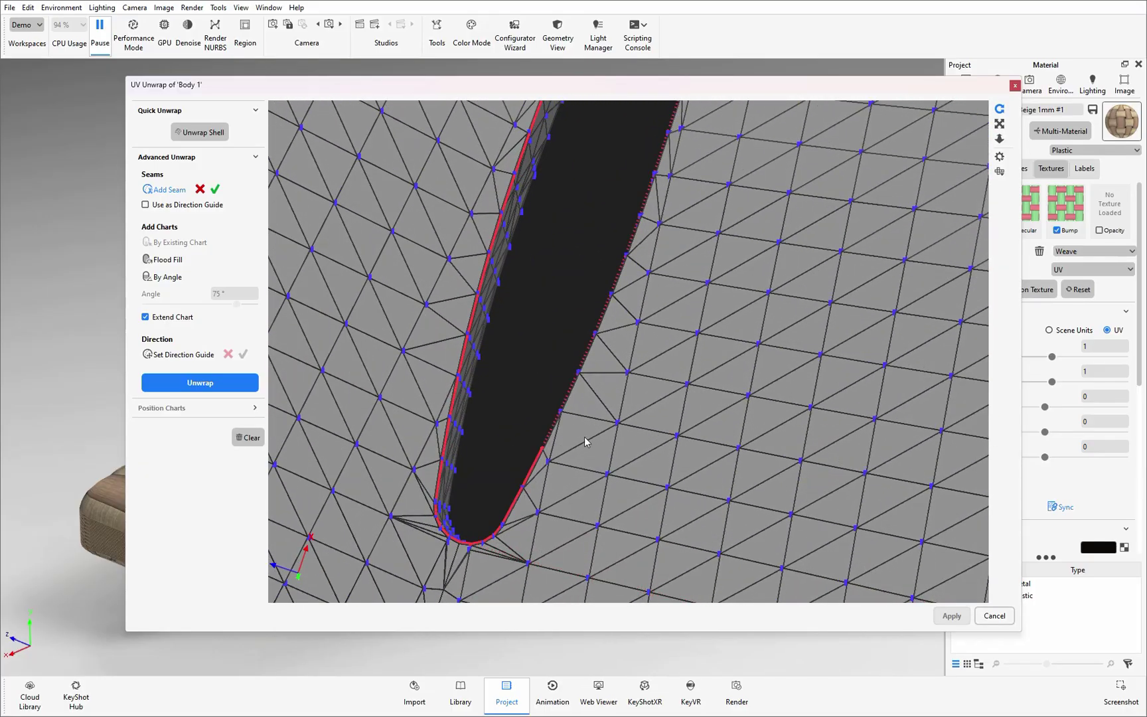
pyautogui.moveTo(544, 465); pyautogui.dragTo(601, 653)
pyautogui.scroll(-3, 648, 289)
pyautogui.scroll(5, 637, 199)
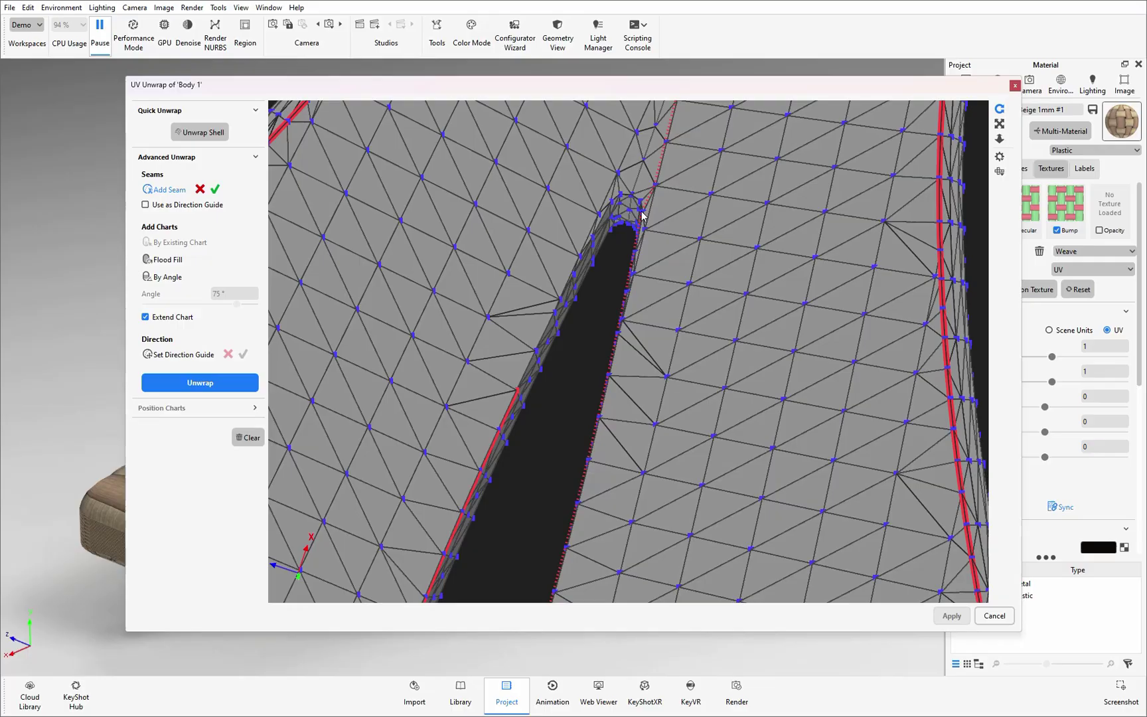
pyautogui.click(623, 198)
pyautogui.click(215, 189)
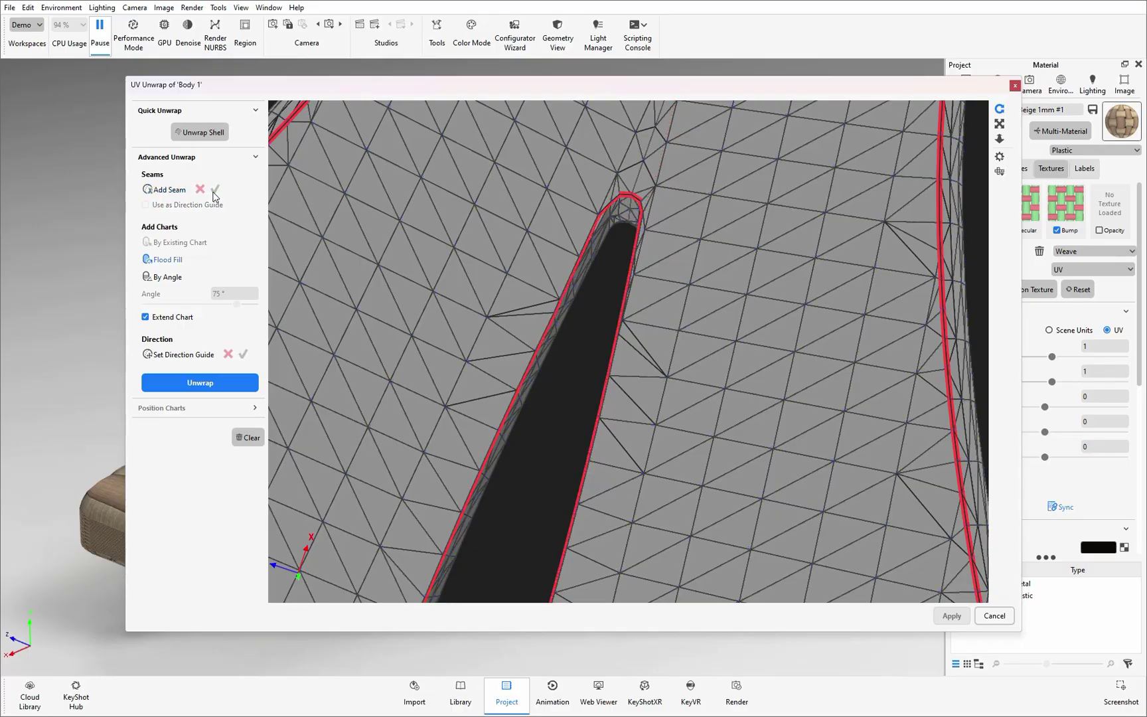
# - Test the seams with a trial Flood Fill of the whole saddle, then clear it
pyautogui.scroll(-2, 606, 286)
pyautogui.scroll(-4, 606, 286)
pyautogui.moveTo(610, 286); pyautogui.dragTo(696, 412)
pyautogui.click(662, 308)
pyautogui.scroll(4, 734, 205)
pyautogui.scroll(-4, 734, 204)
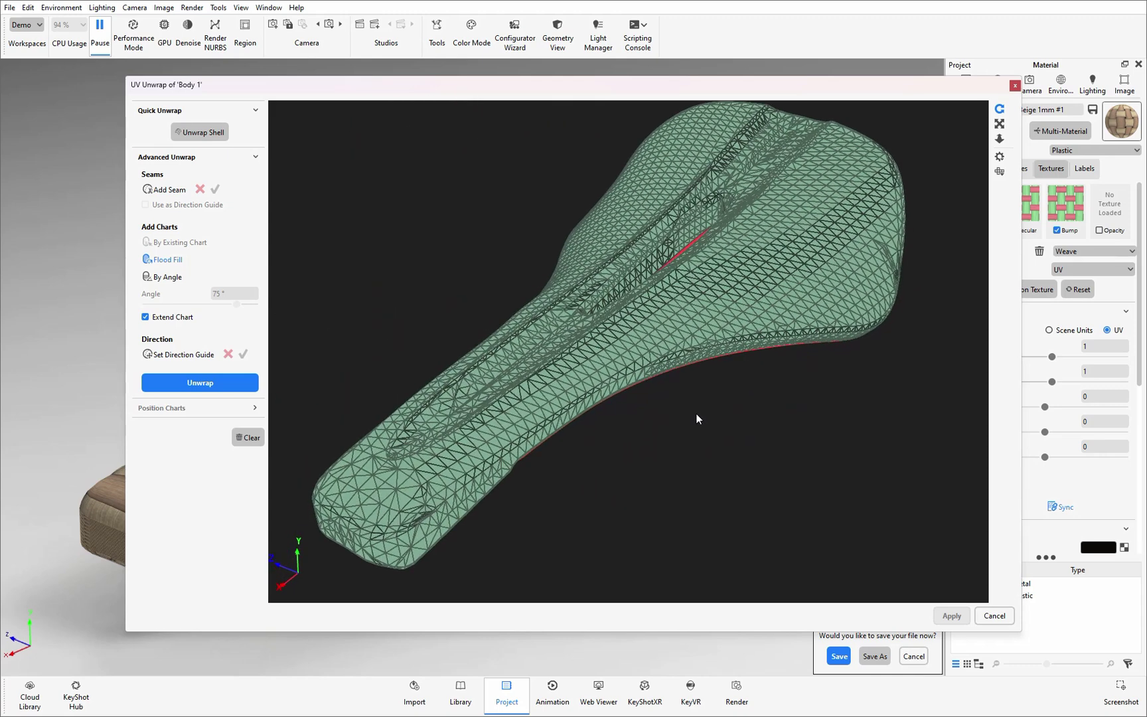
pyautogui.click(696, 413)
# - Place a seam loop from beside the slit, along the bottom edge and across the saddle's end, and confirm it
pyautogui.moveTo(783, 363); pyautogui.dragTo(696, 393)
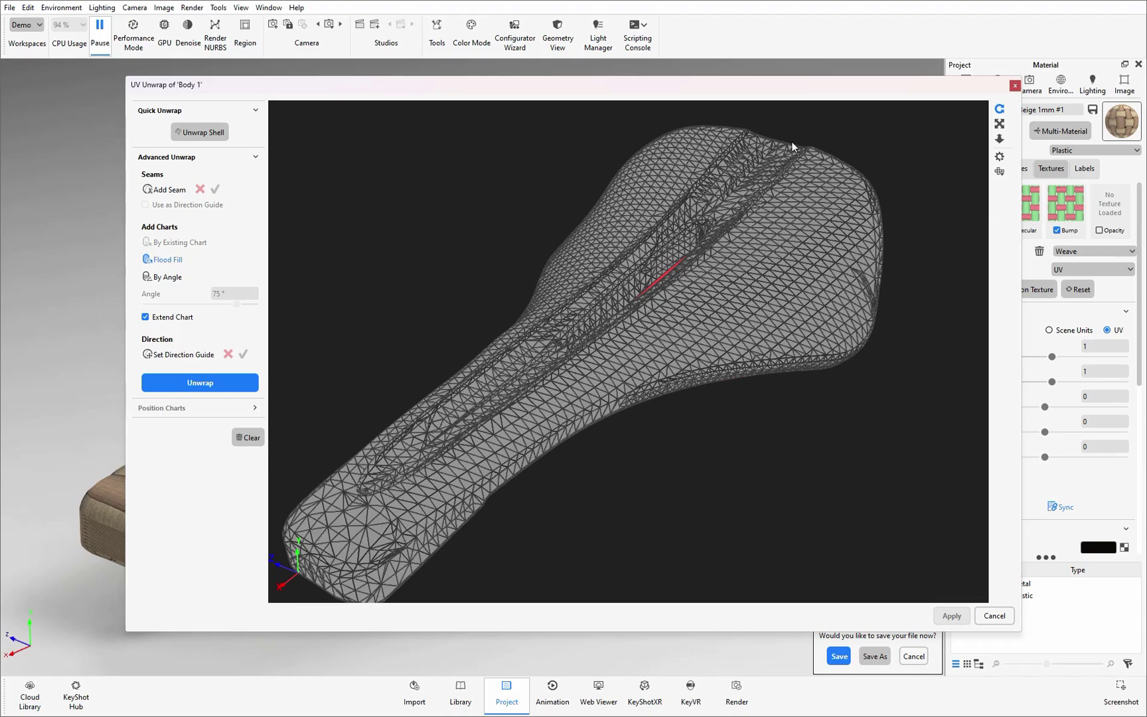
pyautogui.click(171, 191)
pyautogui.moveTo(433, 286); pyautogui.dragTo(699, 364)
pyautogui.scroll(5, 762, 200)
pyautogui.click(622, 193)
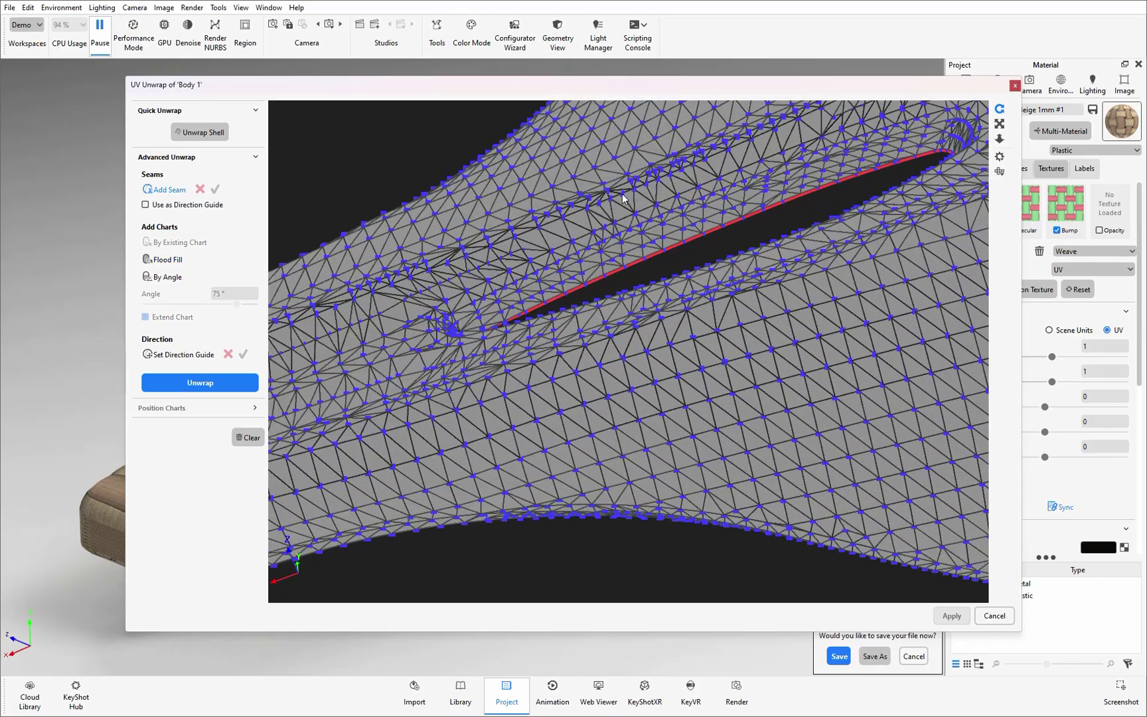
pyautogui.moveTo(391, 287); pyautogui.dragTo(760, 222)
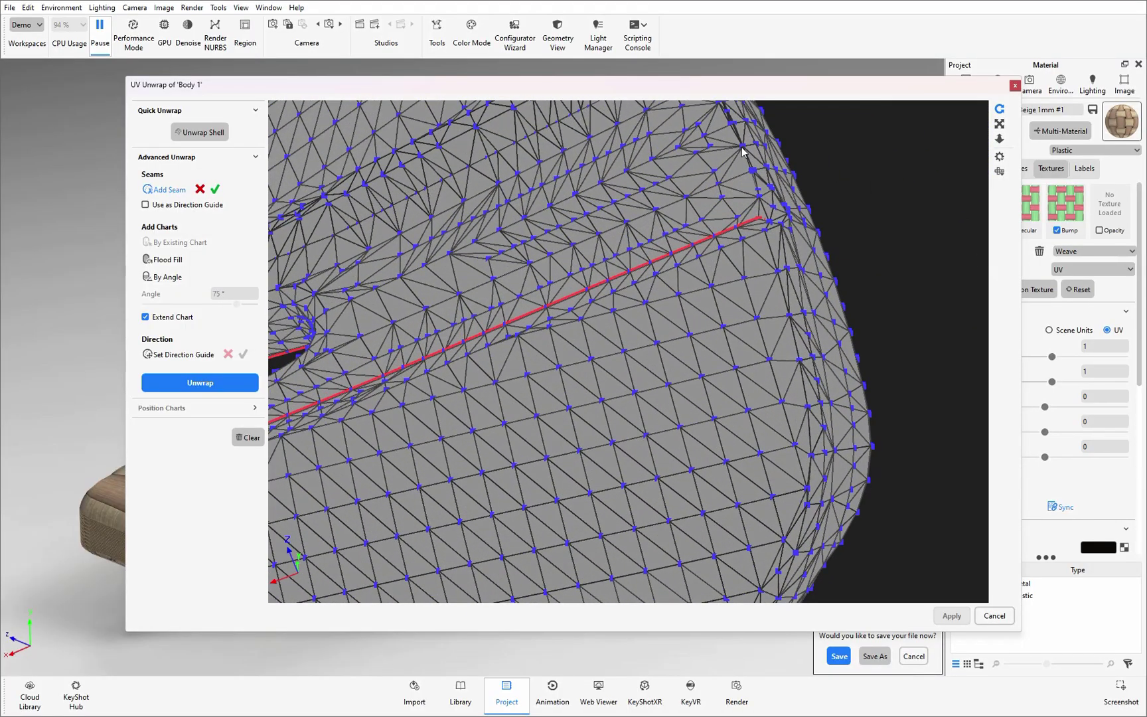
pyautogui.moveTo(742, 148); pyautogui.dragTo(526, 339)
pyautogui.click(790, 458)
pyautogui.click(887, 422)
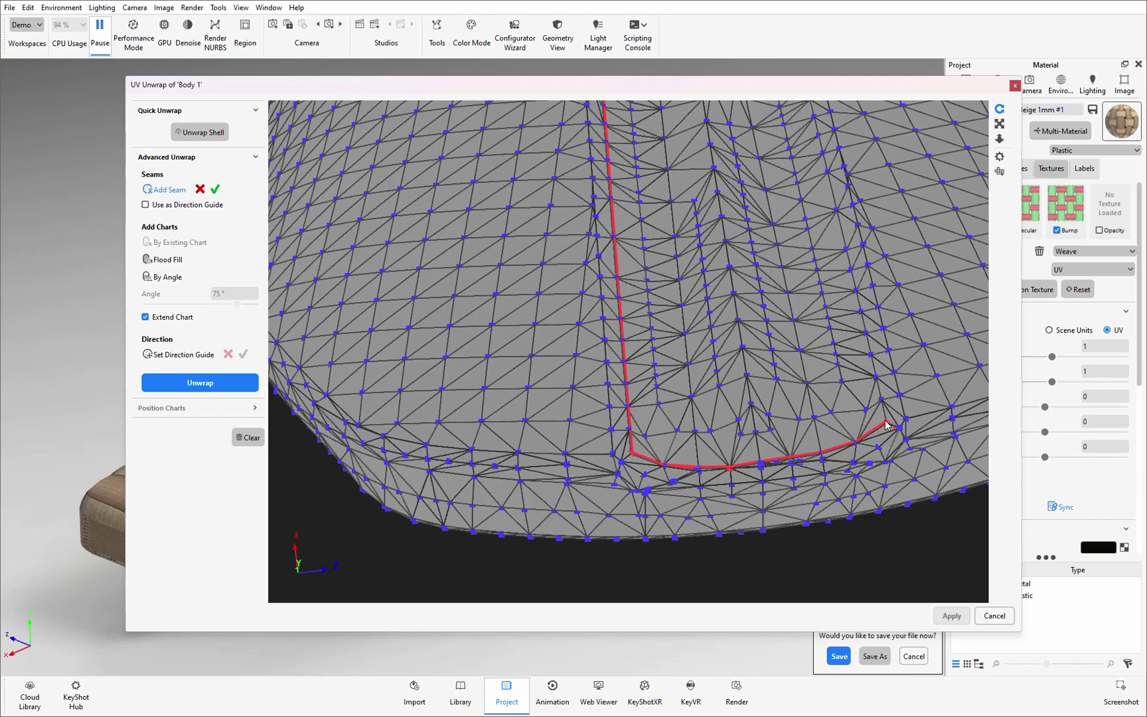
pyautogui.moveTo(828, 174); pyautogui.dragTo(587, 178)
pyautogui.click(215, 189)
pyautogui.scroll(-5, 672, 270)
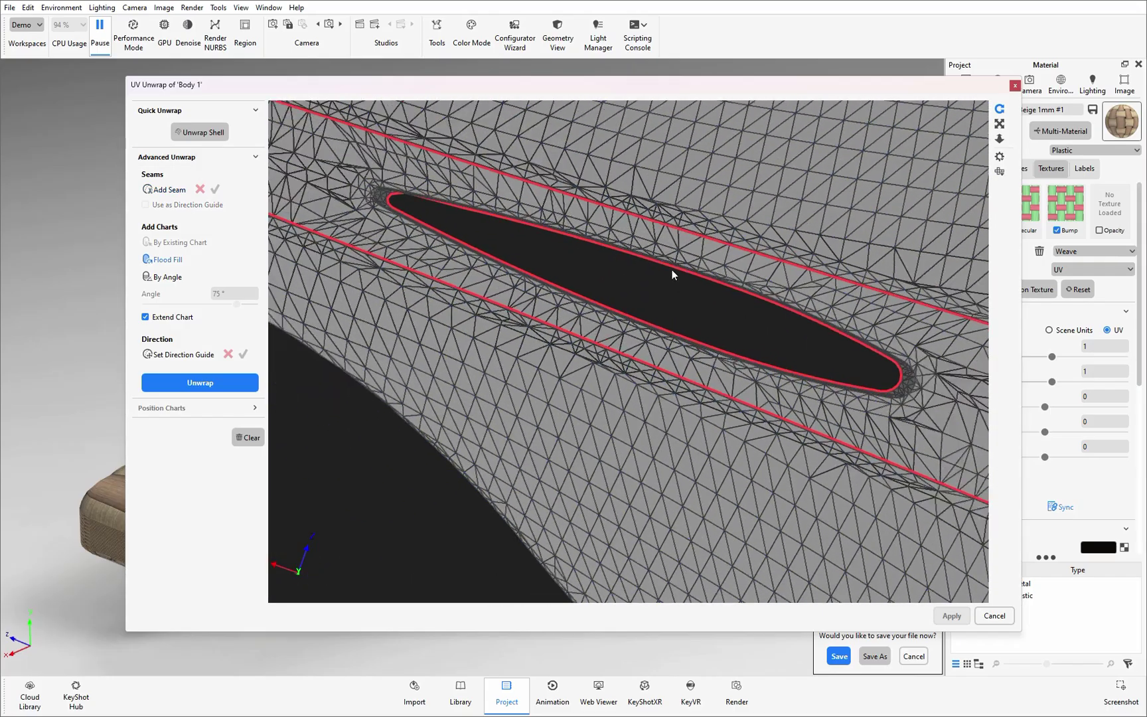
pyautogui.moveTo(672, 269); pyautogui.dragTo(839, 287)
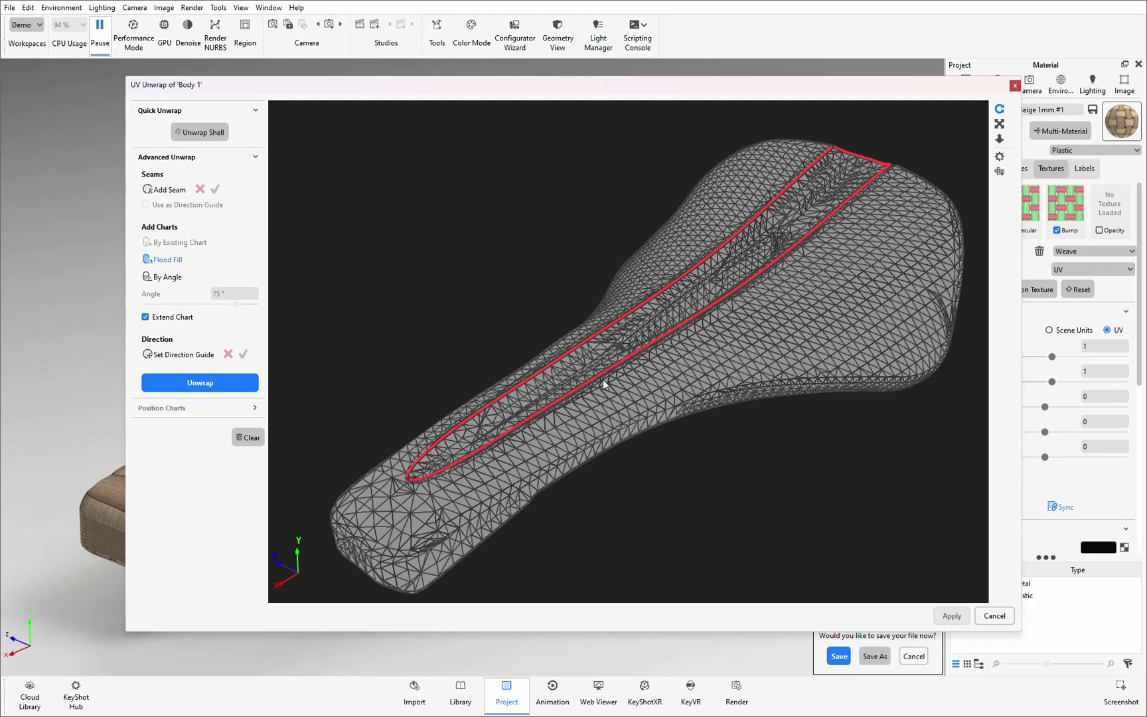
# - Flood-fill the central strip and the remaining saddle as two charts, unwrap, and auto-fill 2204 uncovered faces
pyautogui.click(568, 377)
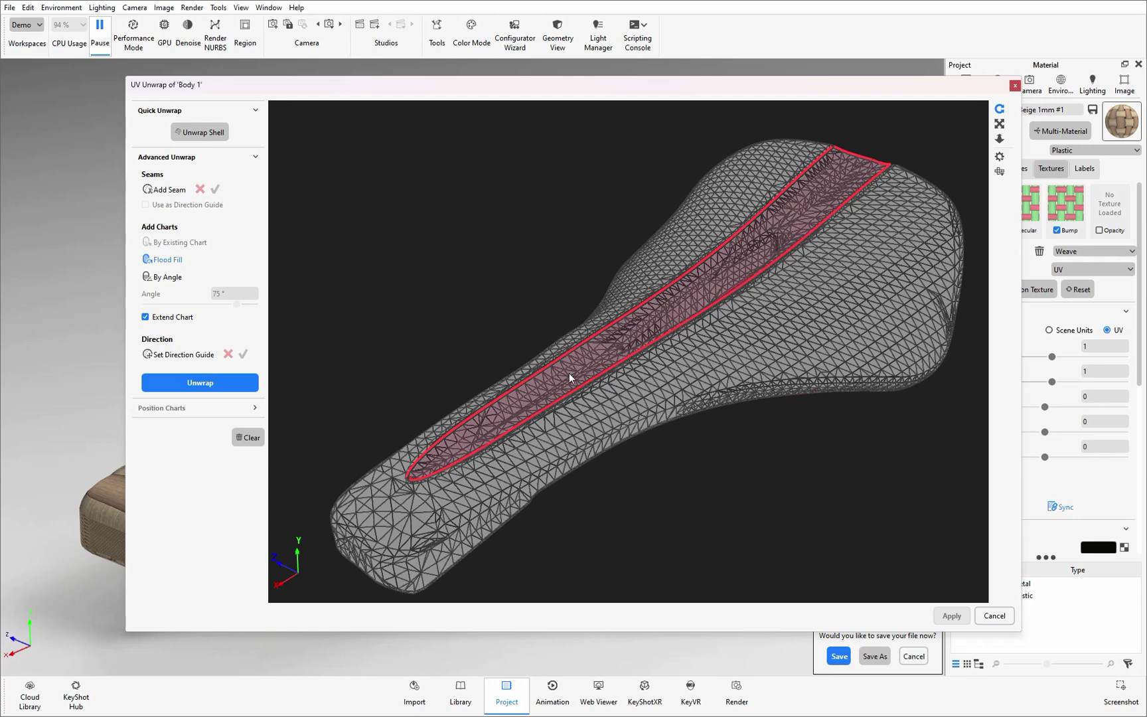
pyautogui.click(713, 372)
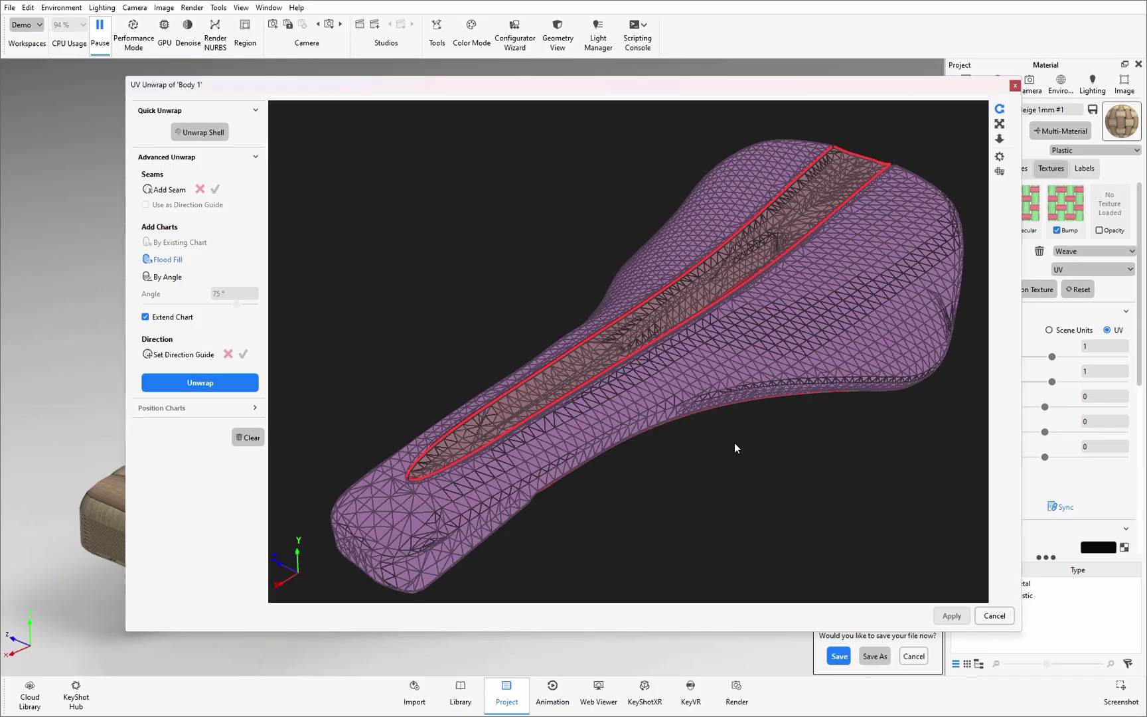
pyautogui.click(220, 390)
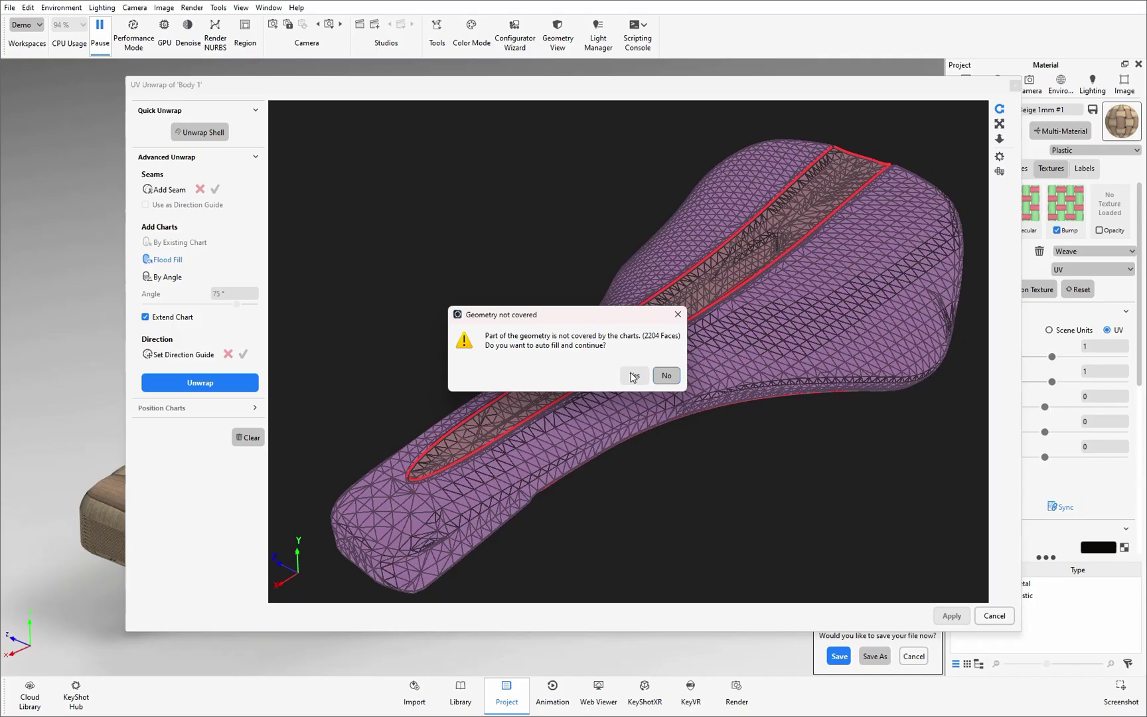
pyautogui.click(633, 376)
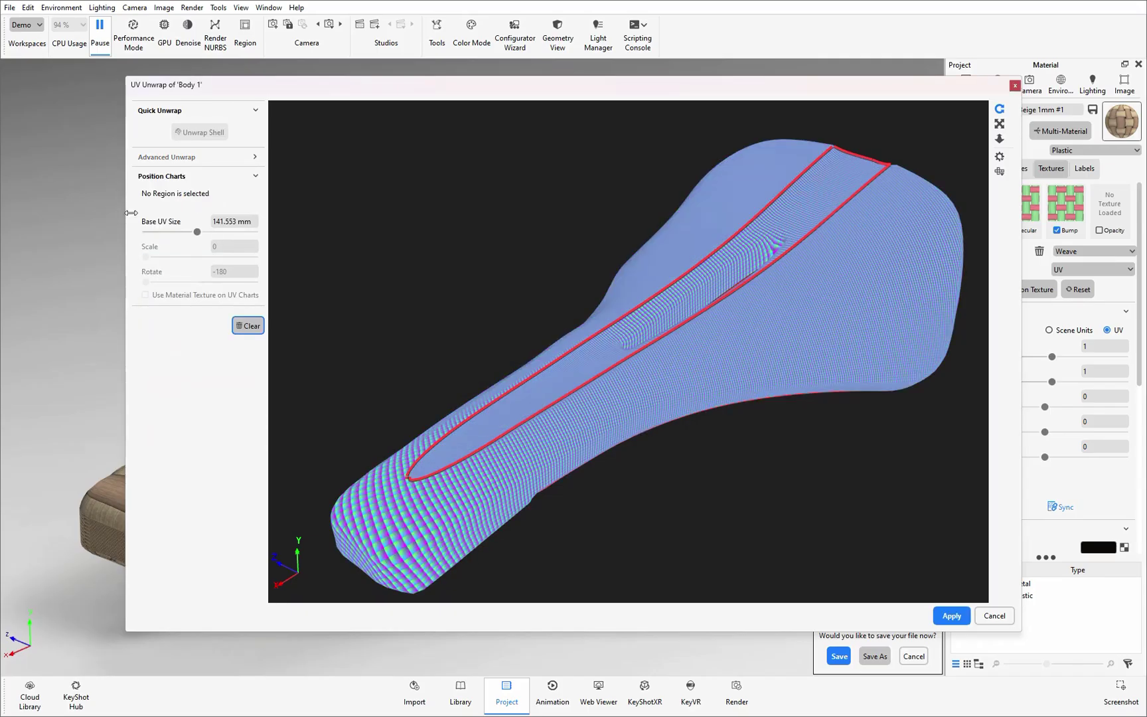
# - Lower the base UV size to 105.6 mm, inspect the charts from several angles, then undo the unwrap
pyautogui.moveTo(197, 232); pyautogui.dragTo(184, 232)
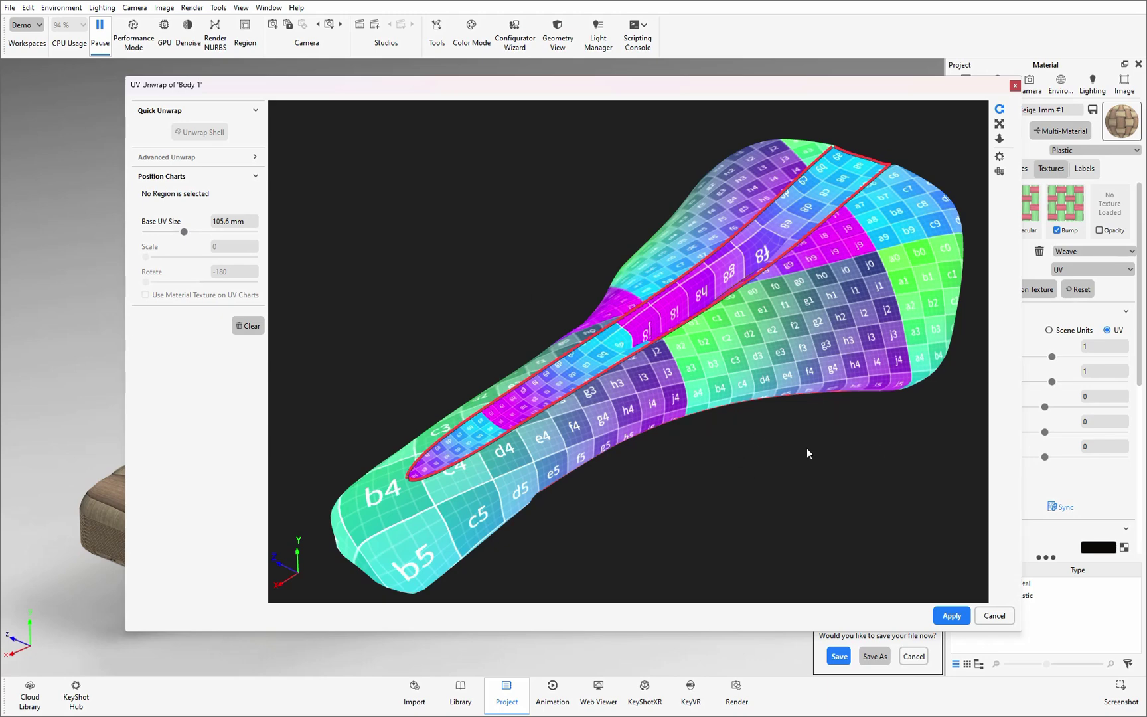
pyautogui.moveTo(803, 446)
pyautogui.mouseDown()
pyautogui.moveTo(722, 349)
pyautogui.moveTo(1085, 382)
pyautogui.moveTo(917, 412)
pyautogui.moveTo(824, 466)
pyautogui.moveTo(781, 476)
pyautogui.moveTo(748, 393)
pyautogui.moveTo(672, 397)
pyautogui.moveTo(694, 552)
pyautogui.moveTo(742, 456)
pyautogui.moveTo(800, 427)
pyautogui.moveTo(791, 445)
pyautogui.mouseUp()
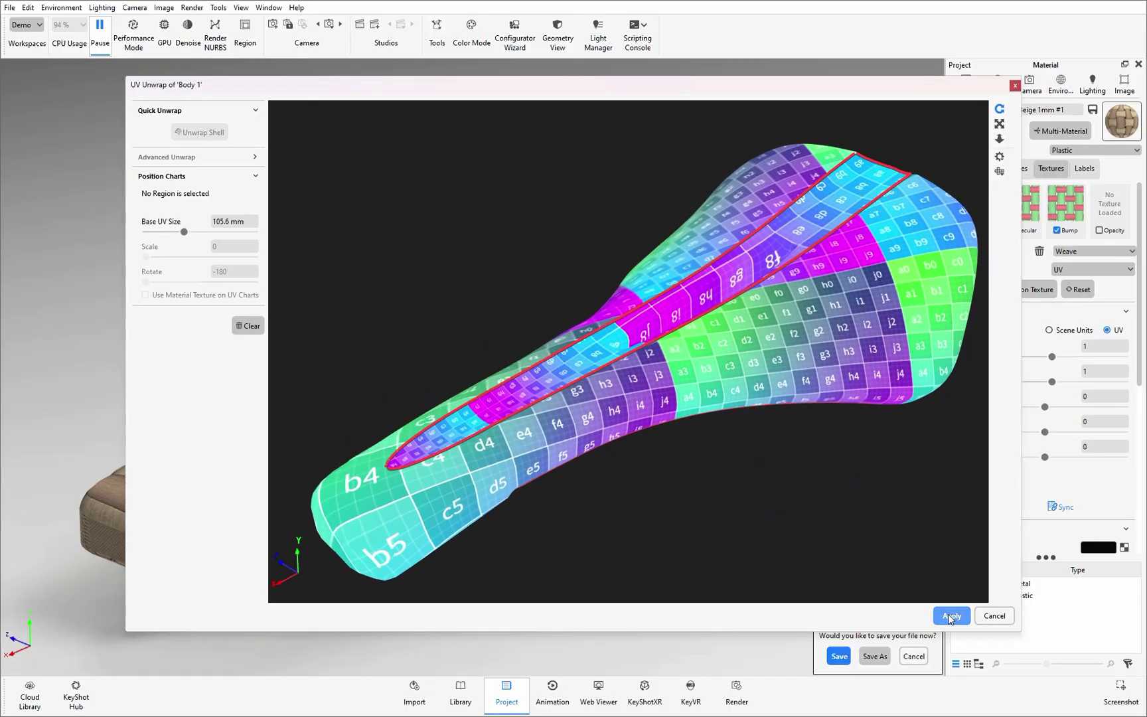
pyautogui.moveTo(865, 444); pyautogui.dragTo(811, 503)
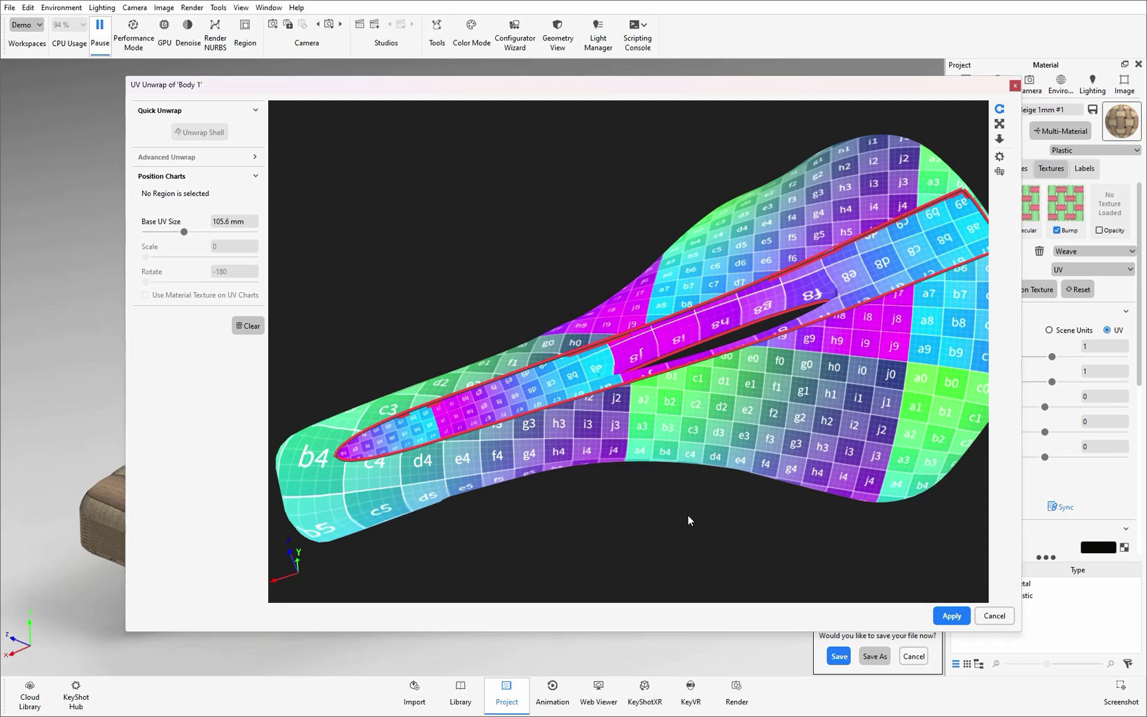
pyautogui.moveTo(688, 517); pyautogui.dragTo(854, 448)
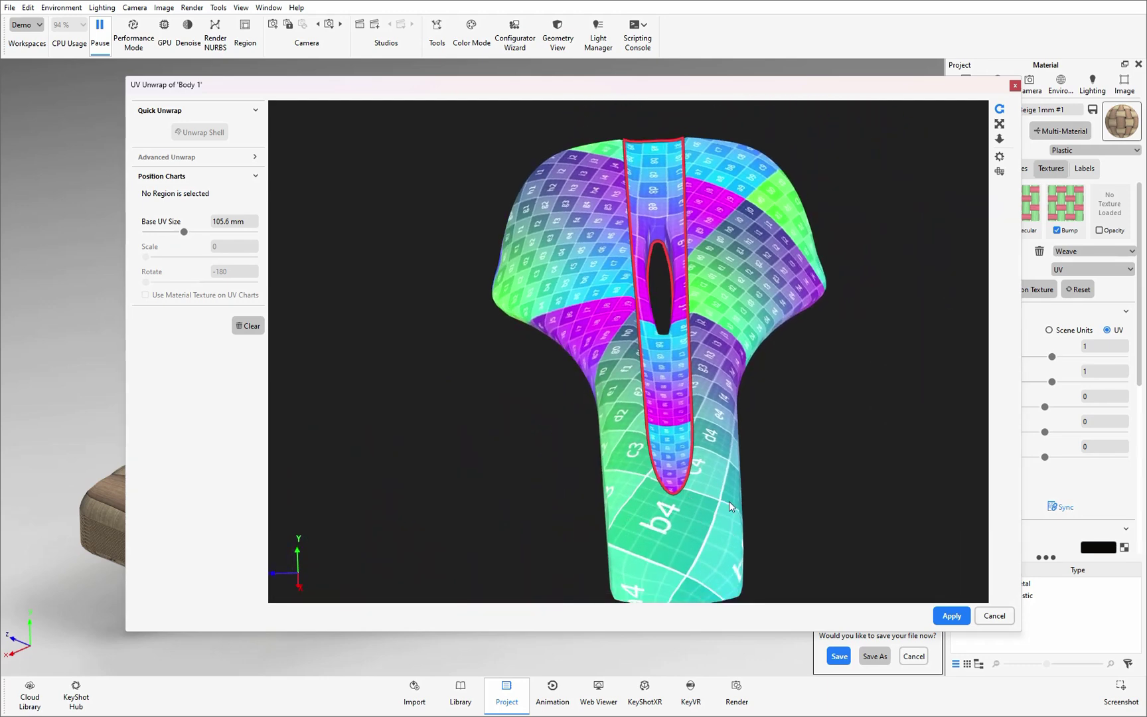
pyautogui.moveTo(854, 440)
pyautogui.mouseDown()
pyautogui.moveTo(742, 486)
pyautogui.moveTo(724, 469)
pyautogui.mouseUp()
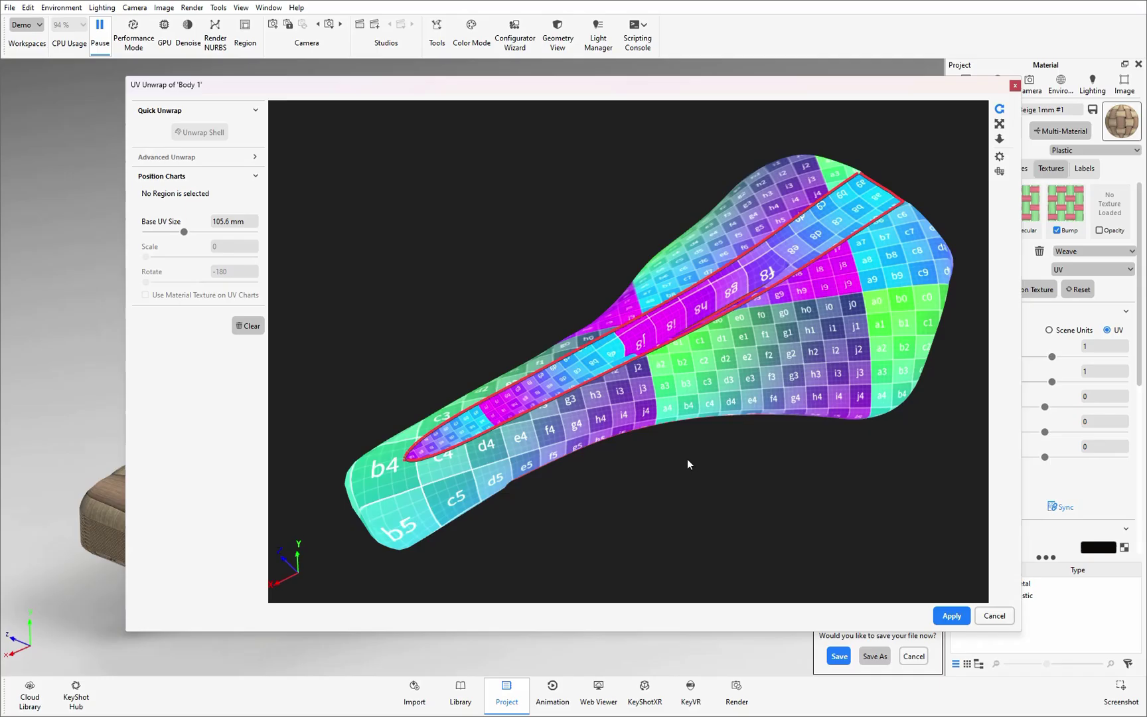
pyautogui.hotkey('ctrl', 'z')
pyautogui.hotkey('ctrl', 'z')
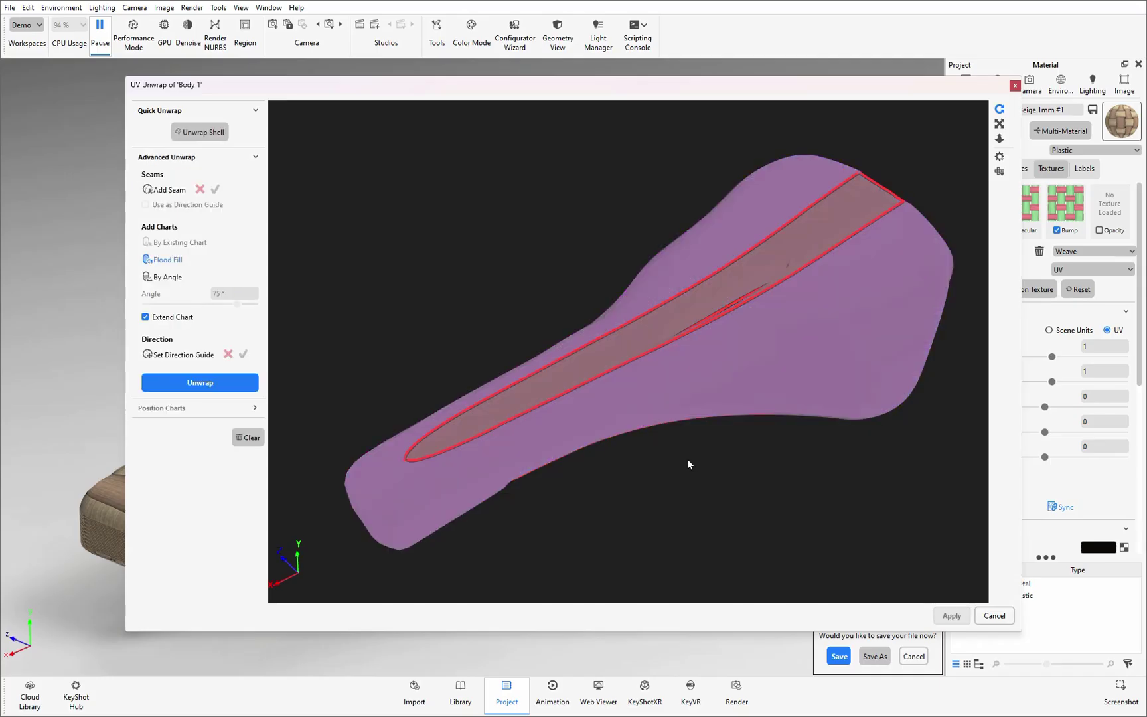
# - Draw and confirm a direction guide along the central strip, then fill that strip as a chart
pyautogui.hotkey('ctrl', 'z')
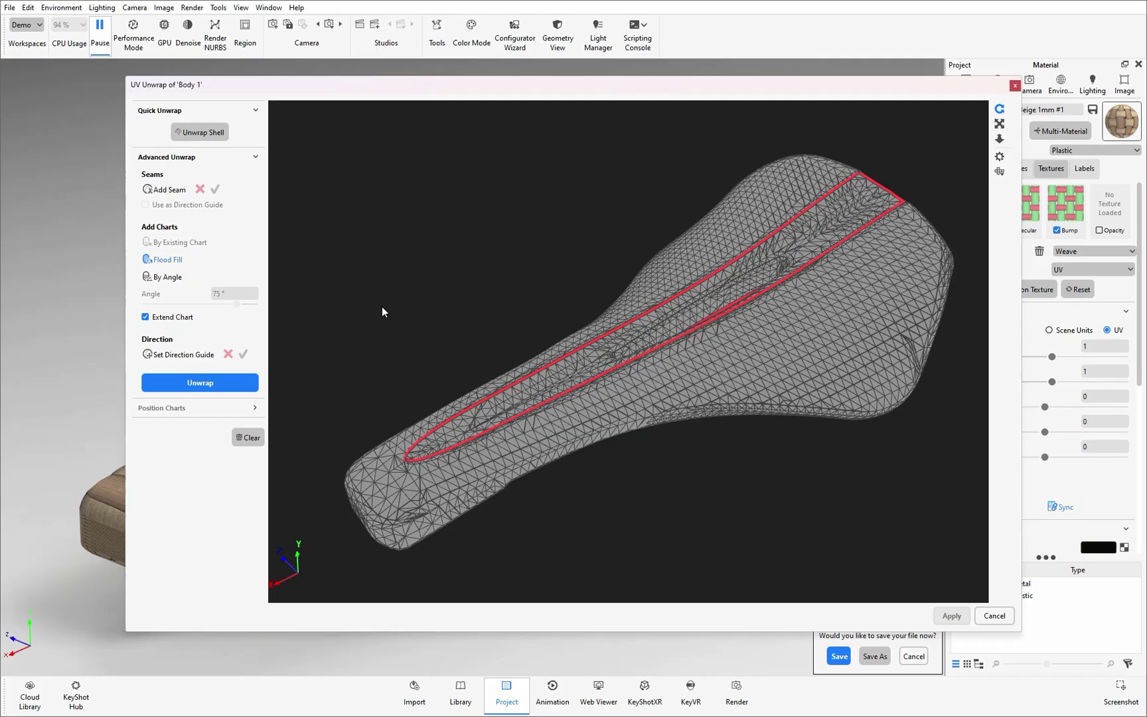
pyautogui.click(193, 356)
pyautogui.scroll(10, 576, 525)
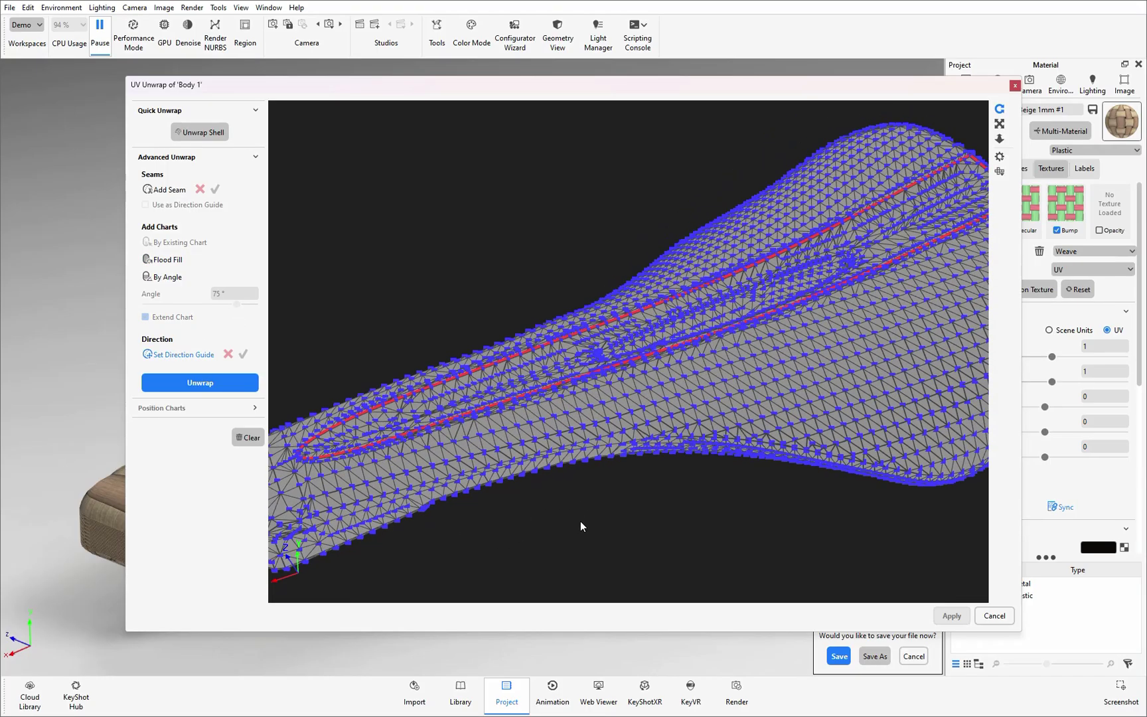
pyautogui.moveTo(279, 510); pyautogui.dragTo(555, 389)
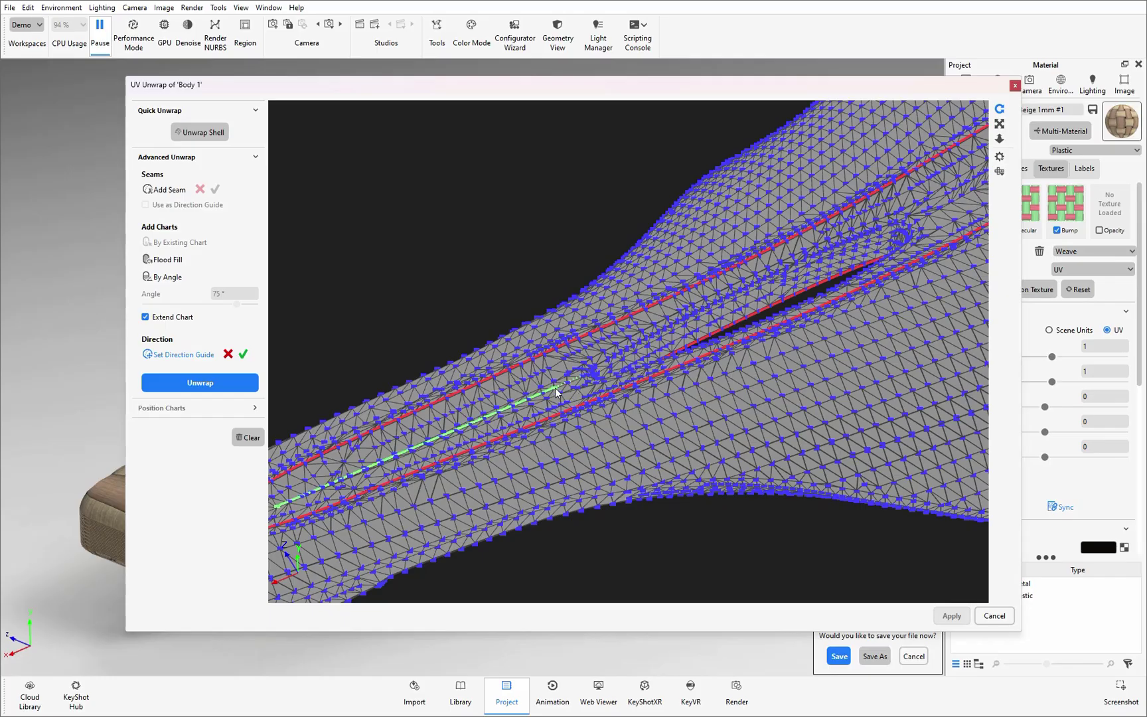
pyautogui.click(243, 355)
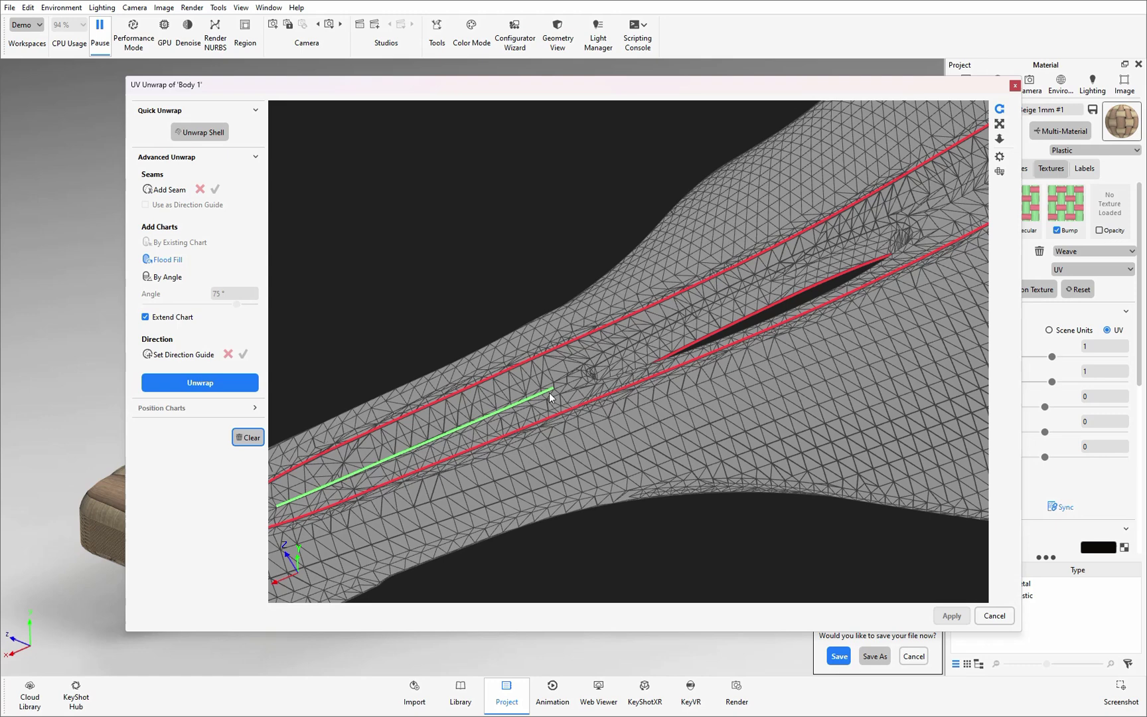
pyautogui.click(492, 395)
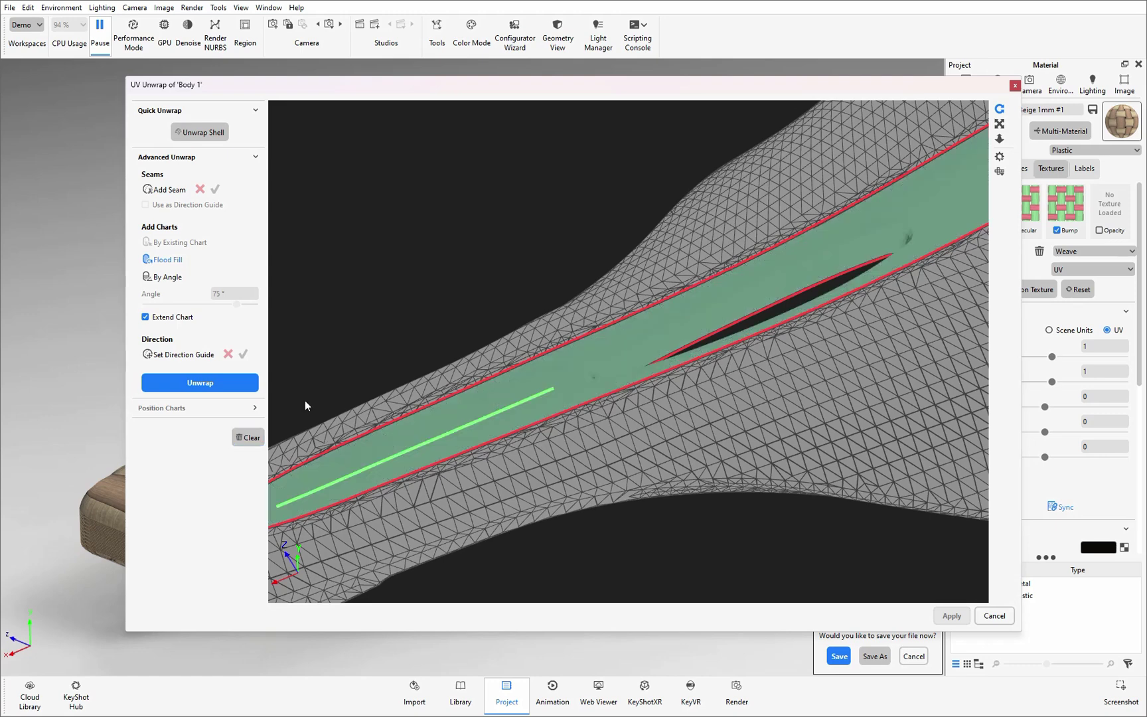
# - Unwrap with uncovered faces auto-filled, preview an 87.3 mm base UV size, then undo it
pyautogui.click(243, 388)
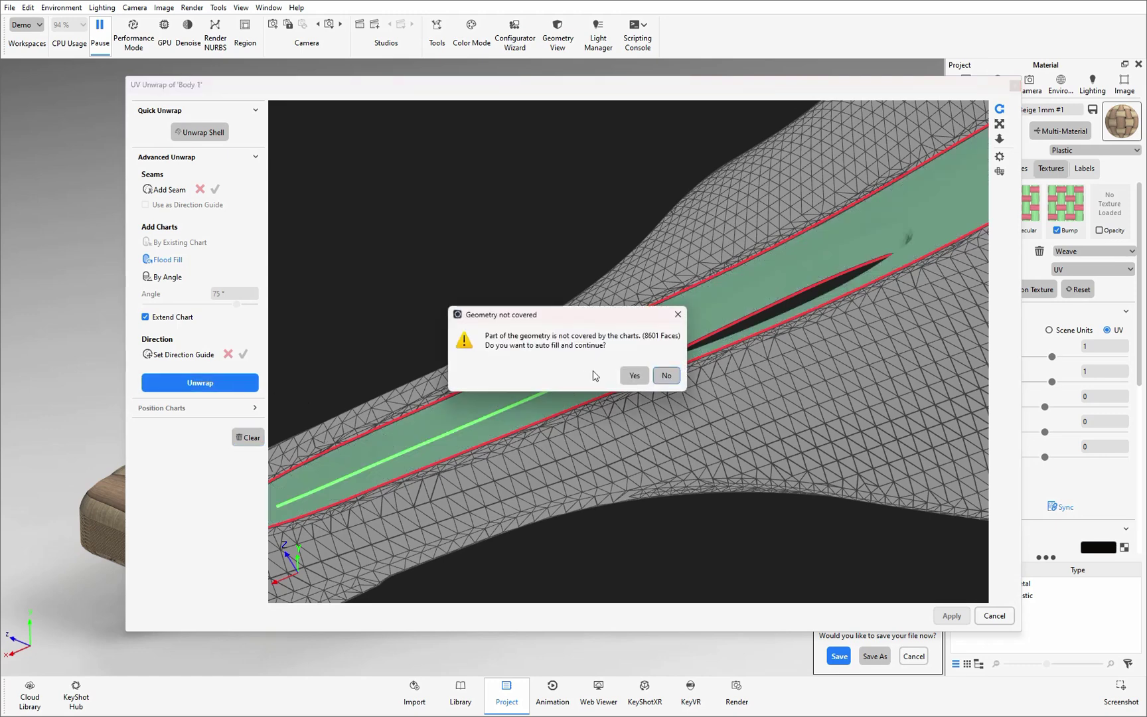
pyautogui.click(631, 375)
pyautogui.moveTo(196, 232); pyautogui.dragTo(178, 231)
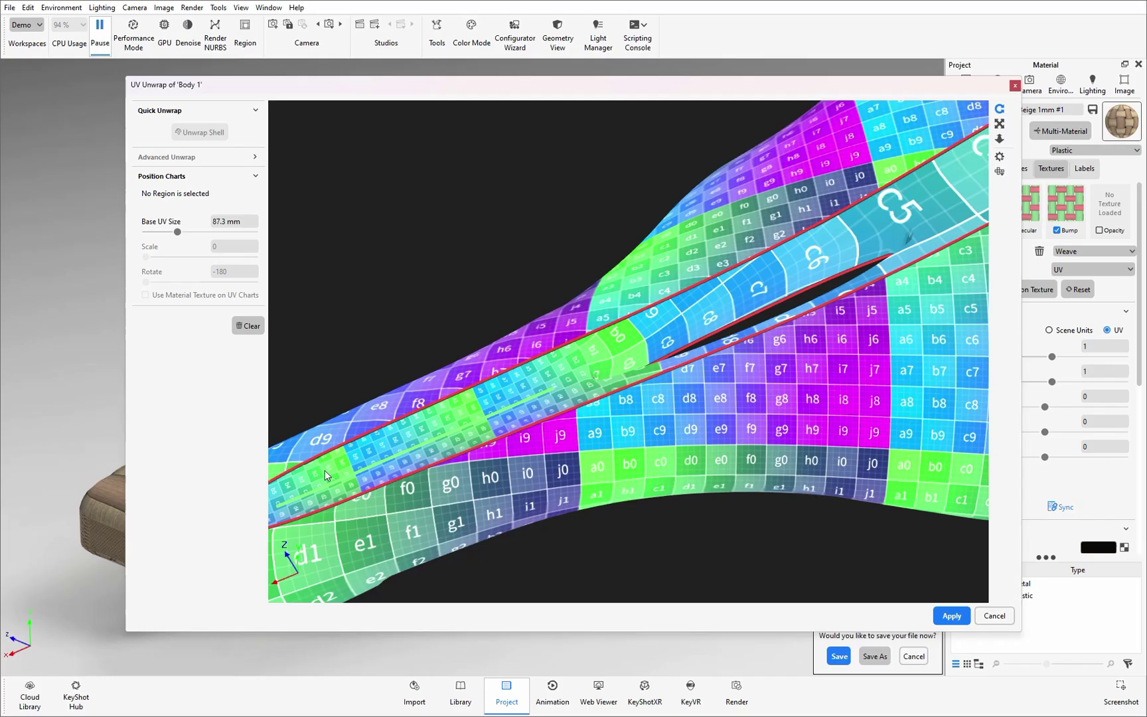
pyautogui.scroll(-3, 564, 387)
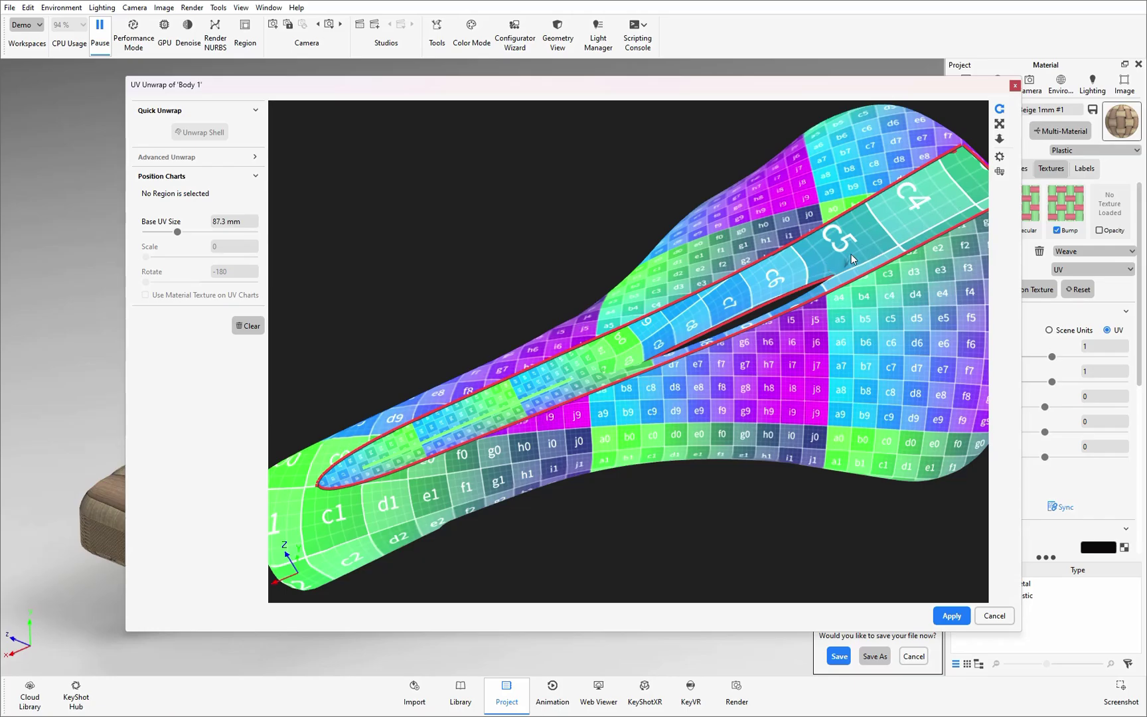
pyautogui.hotkey('ctrl', 'z')
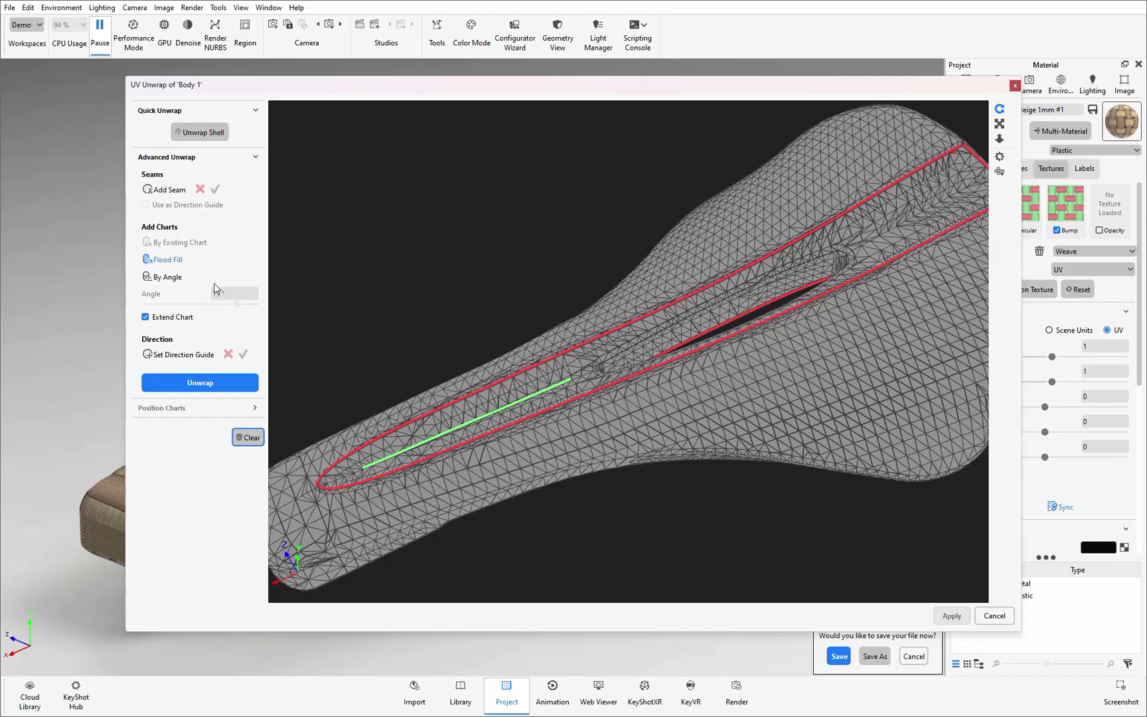
# - Add a second direction guide running from past the slit along the central strip
pyautogui.click(191, 356)
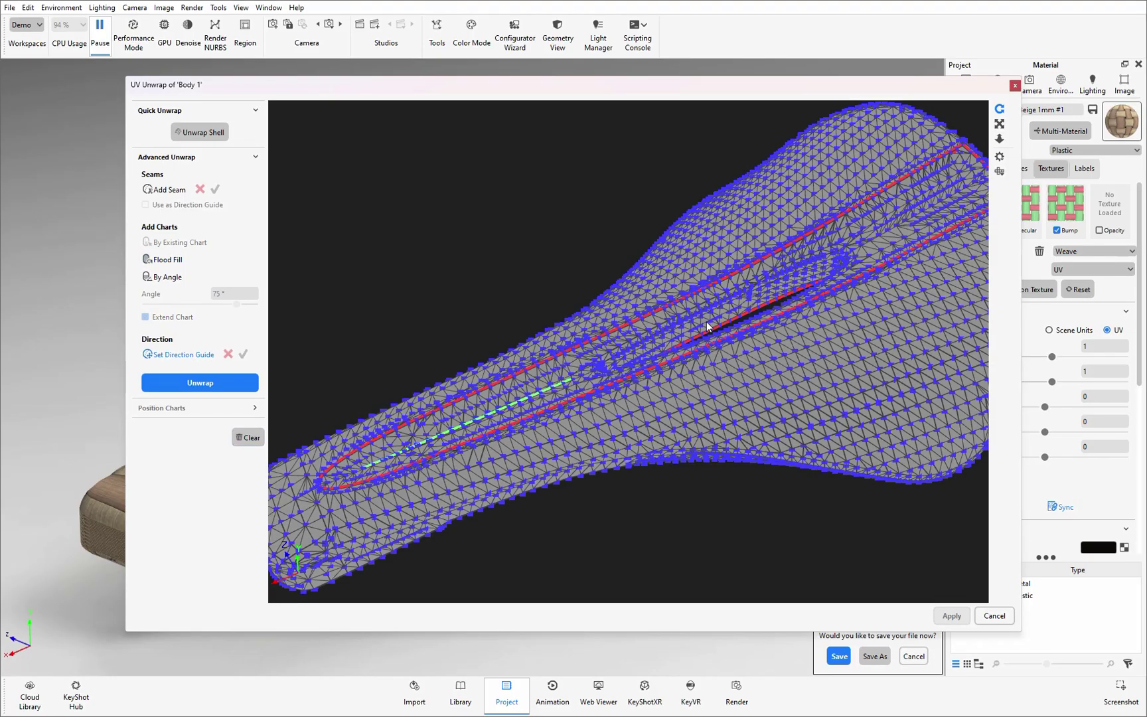
pyautogui.moveTo(904, 277); pyautogui.dragTo(724, 402)
pyautogui.scroll(6, 725, 403)
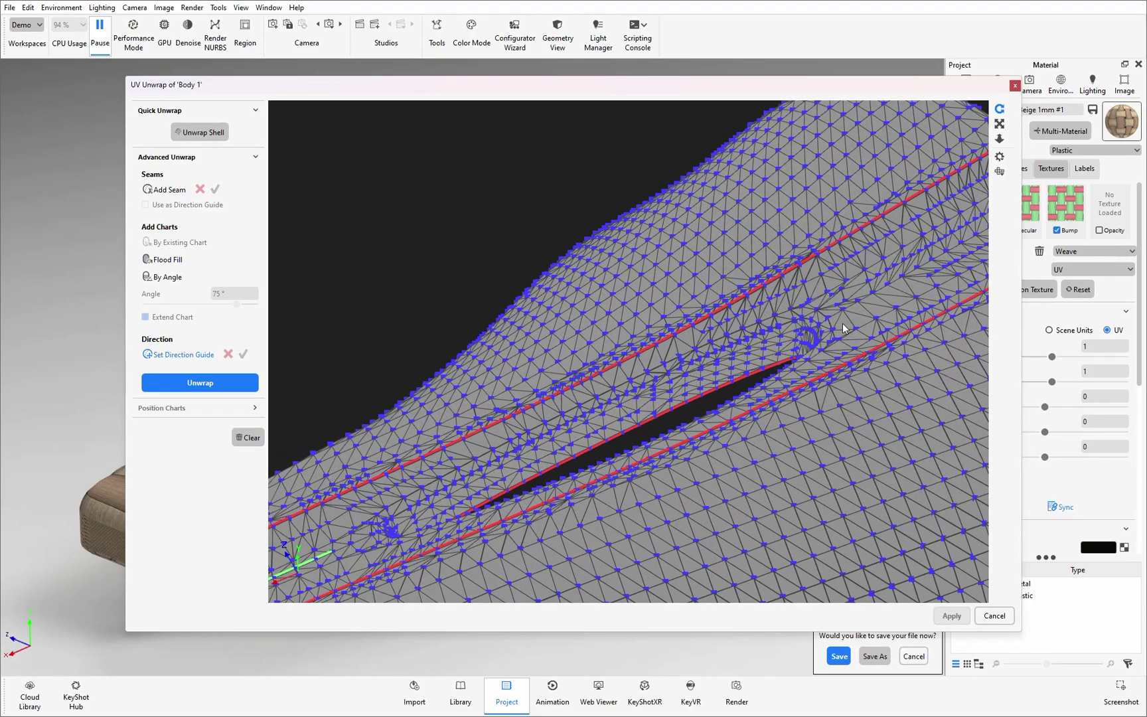
pyautogui.scroll(2, 696, 420)
pyautogui.click(712, 402)
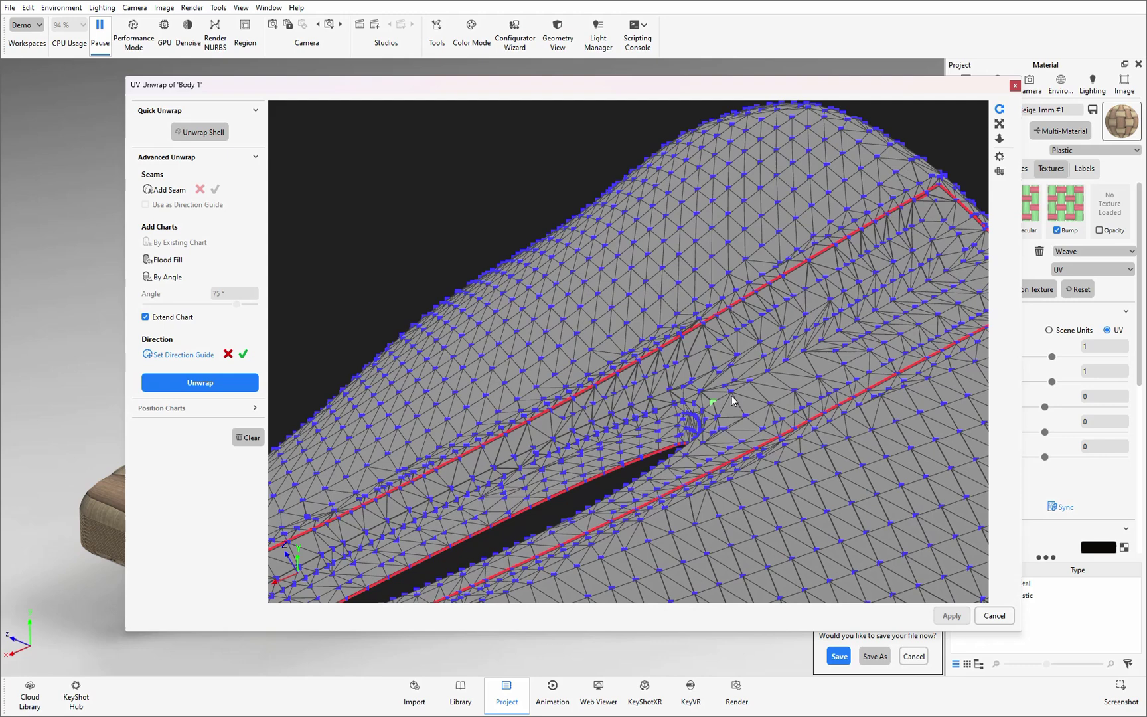
pyautogui.click(965, 265)
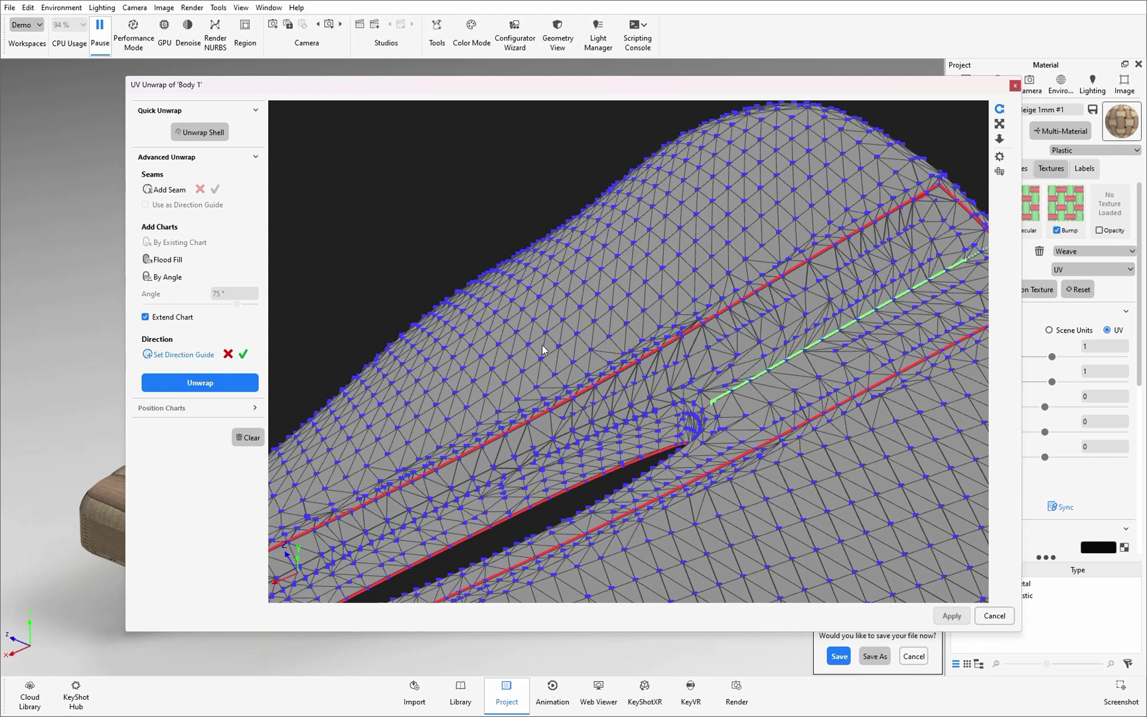
pyautogui.click(244, 354)
# - Flood-fill the central strip and re-unwrap with auto-fill at 117.857 mm base UV size
pyautogui.scroll(-3, 841, 372)
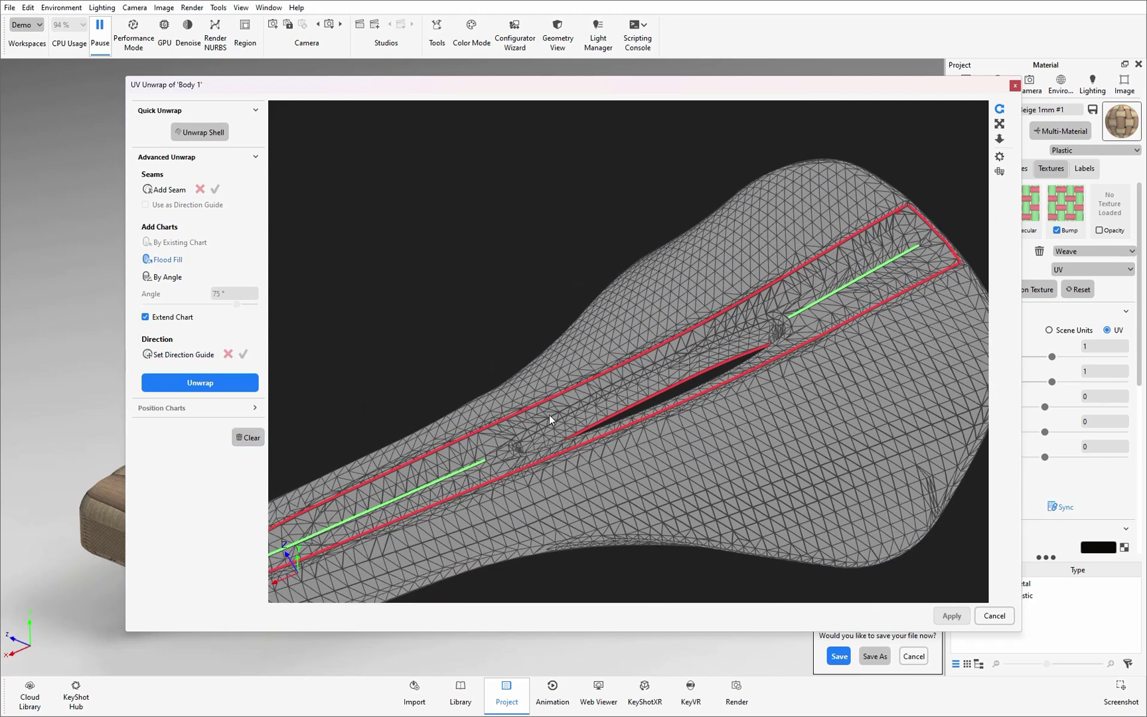
pyautogui.click(550, 414)
pyautogui.click(245, 385)
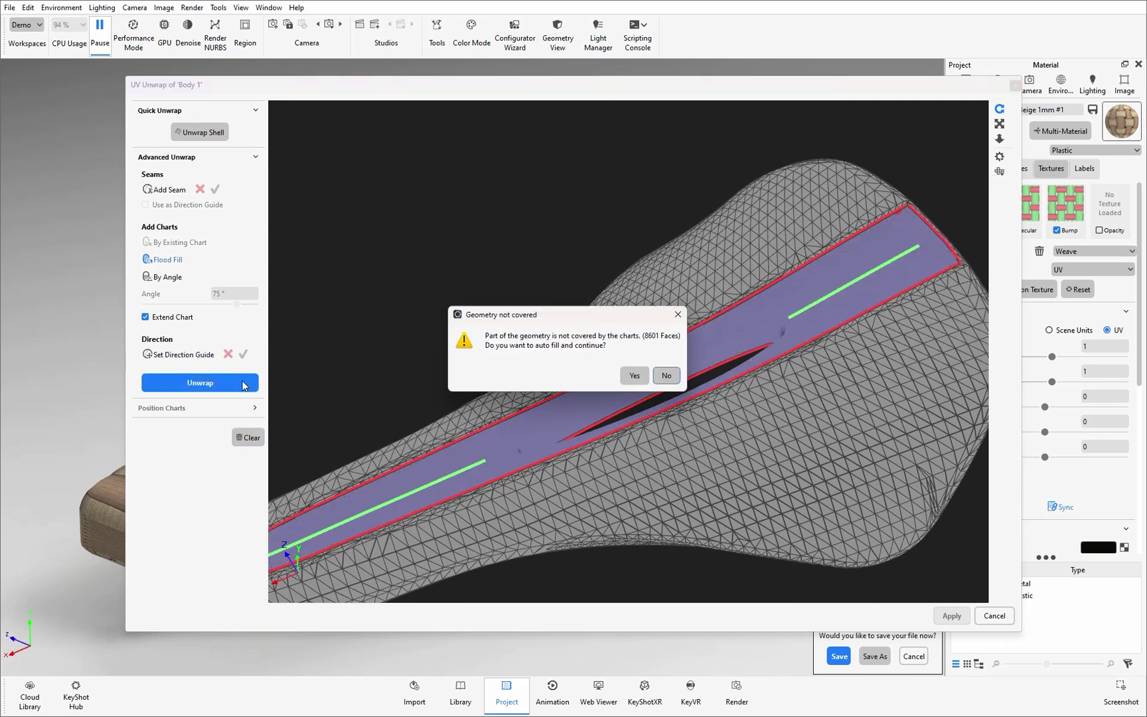
pyautogui.click(632, 375)
pyautogui.moveTo(197, 231); pyautogui.dragTo(189, 232)
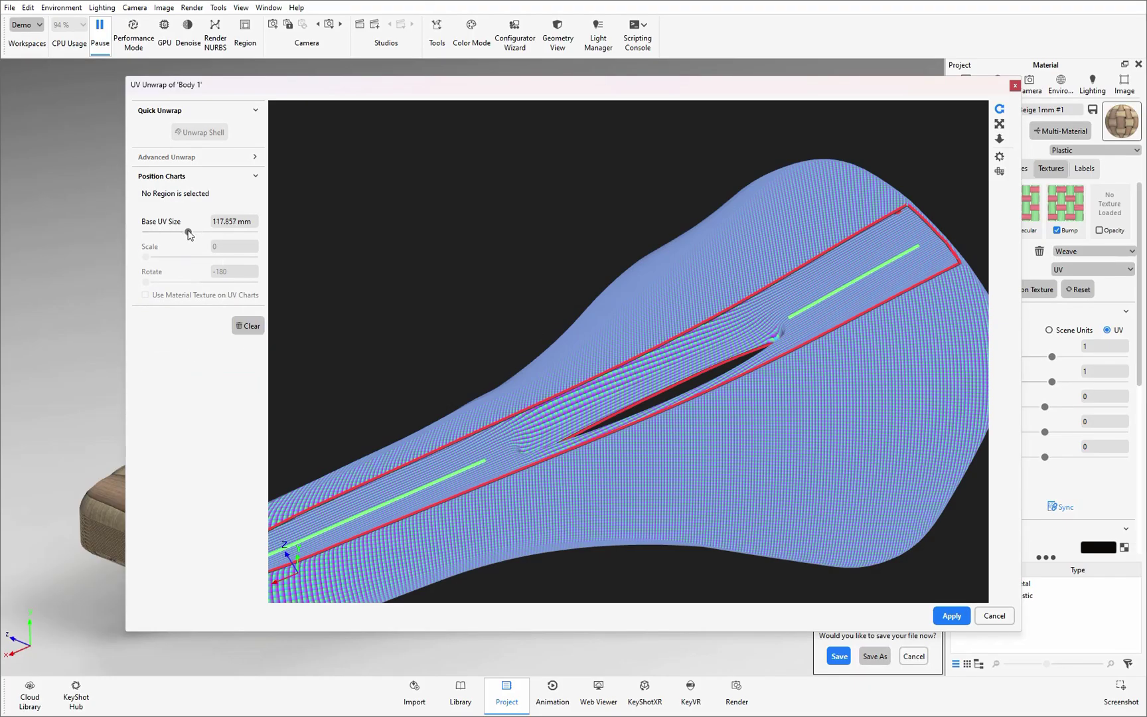
pyautogui.scroll(-2, 631, 390)
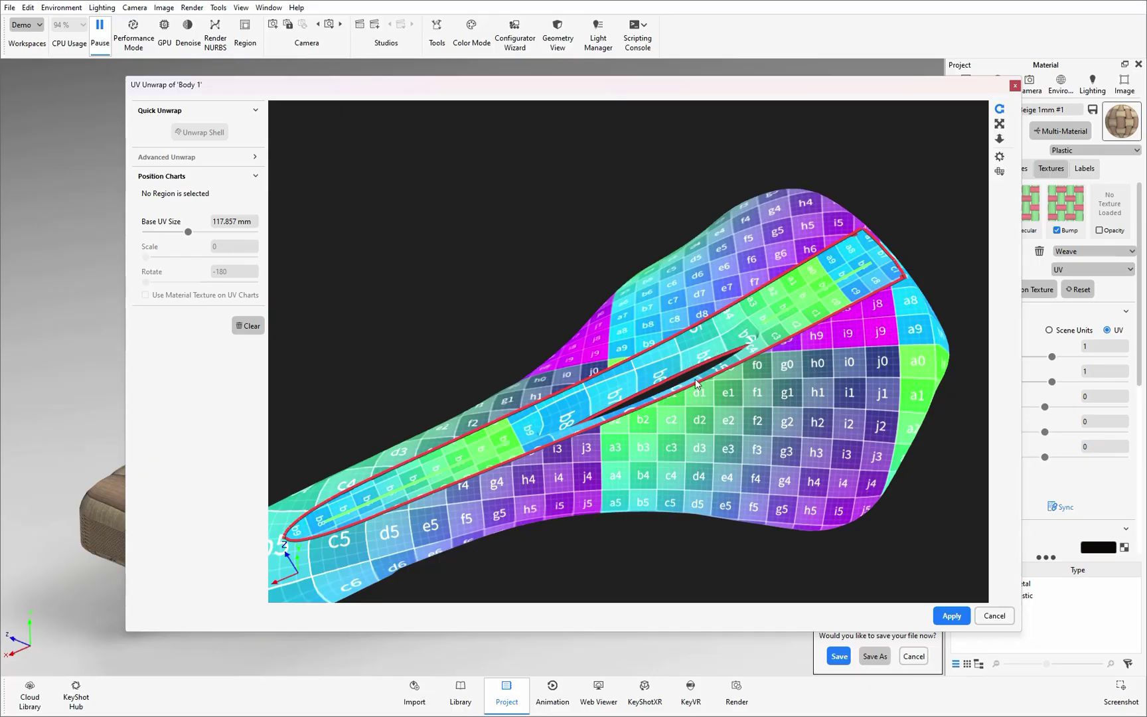
pyautogui.scroll(-3, 681, 232)
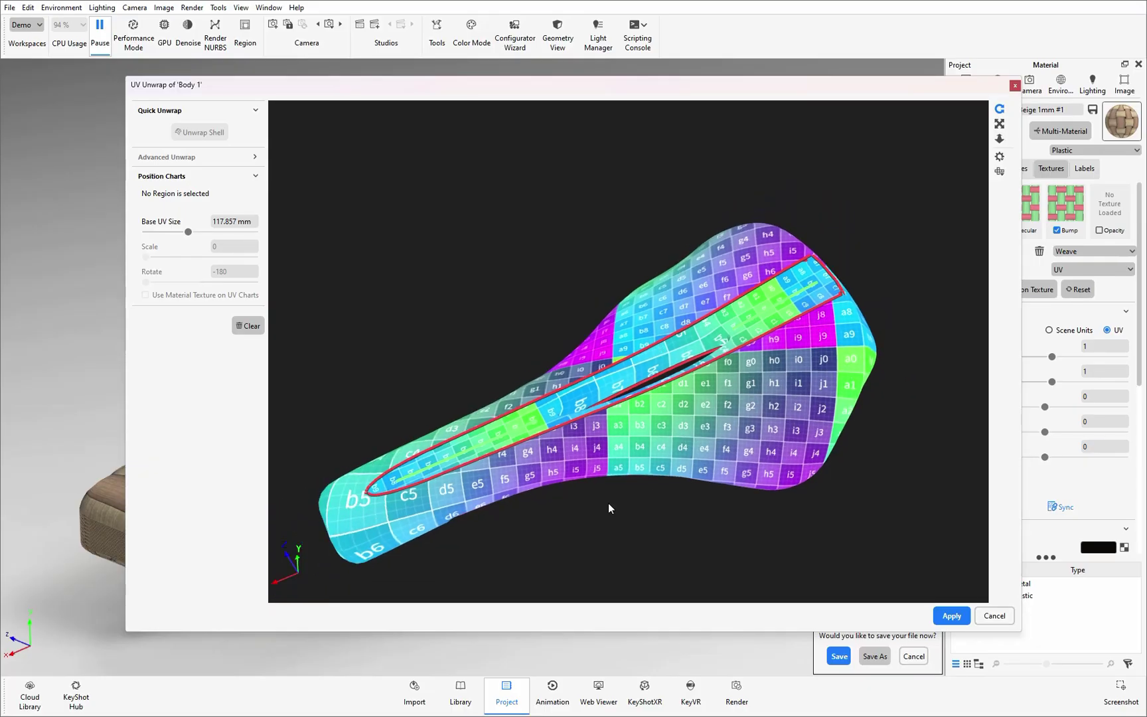
pyautogui.moveTo(609, 502); pyautogui.dragTo(658, 483)
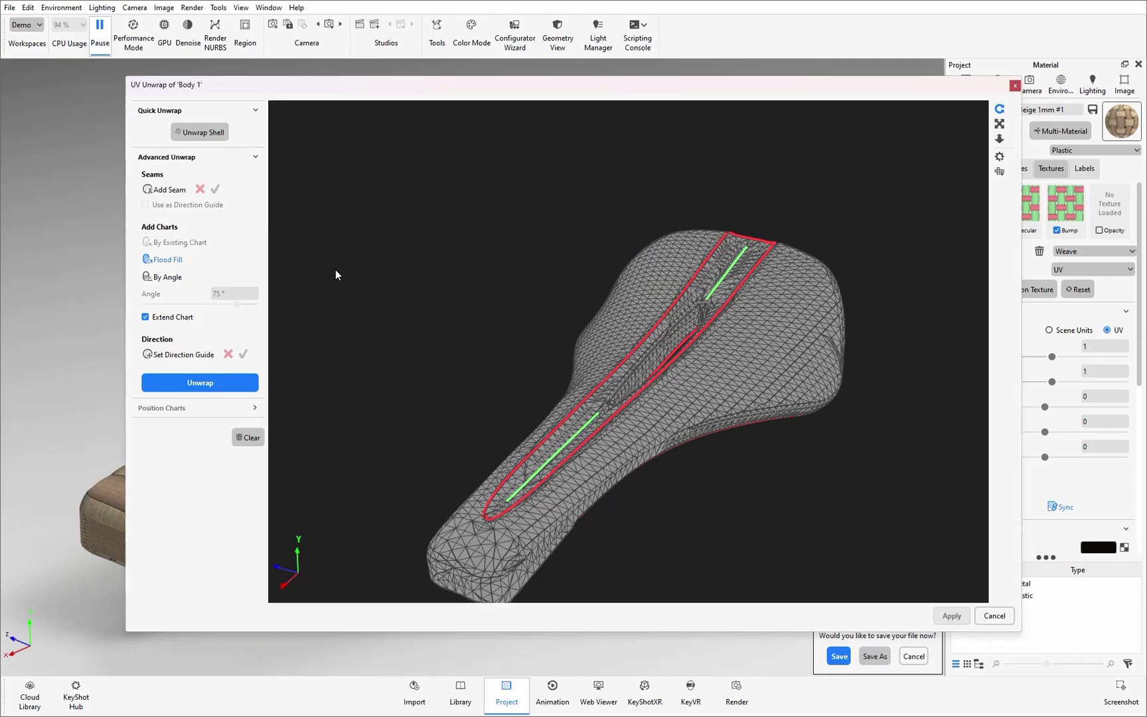
# - Add a crosswise direction guide across the saddle's narrow nose
pyautogui.click(184, 354)
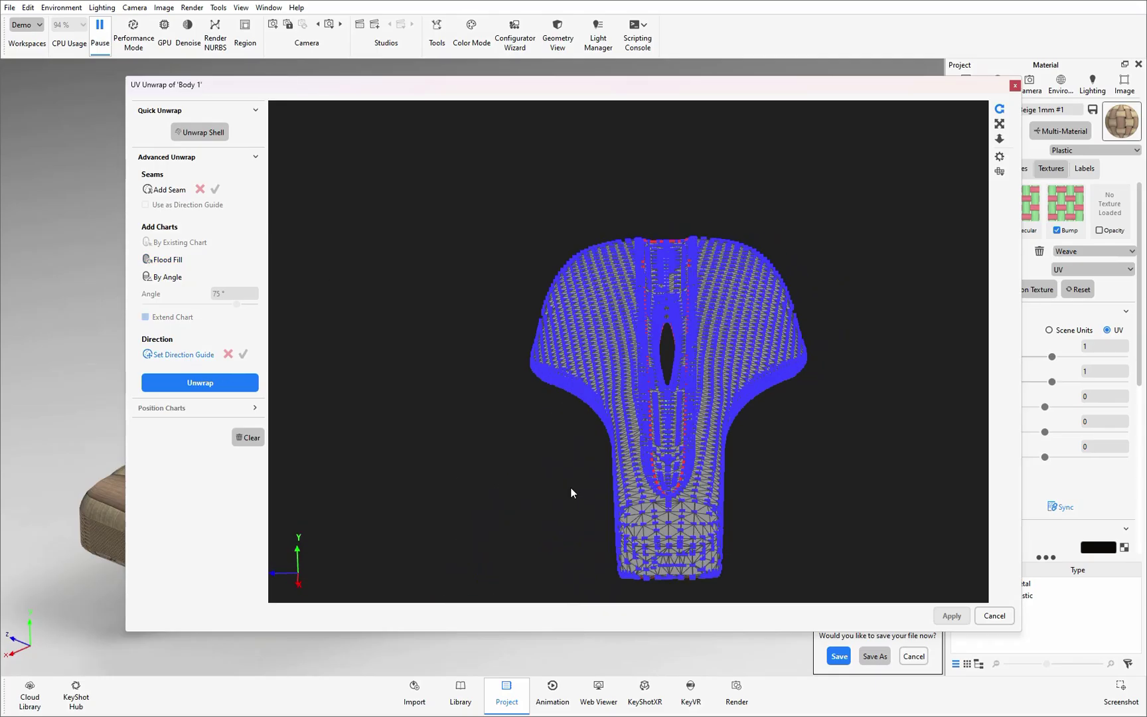
pyautogui.scroll(6, 576, 504)
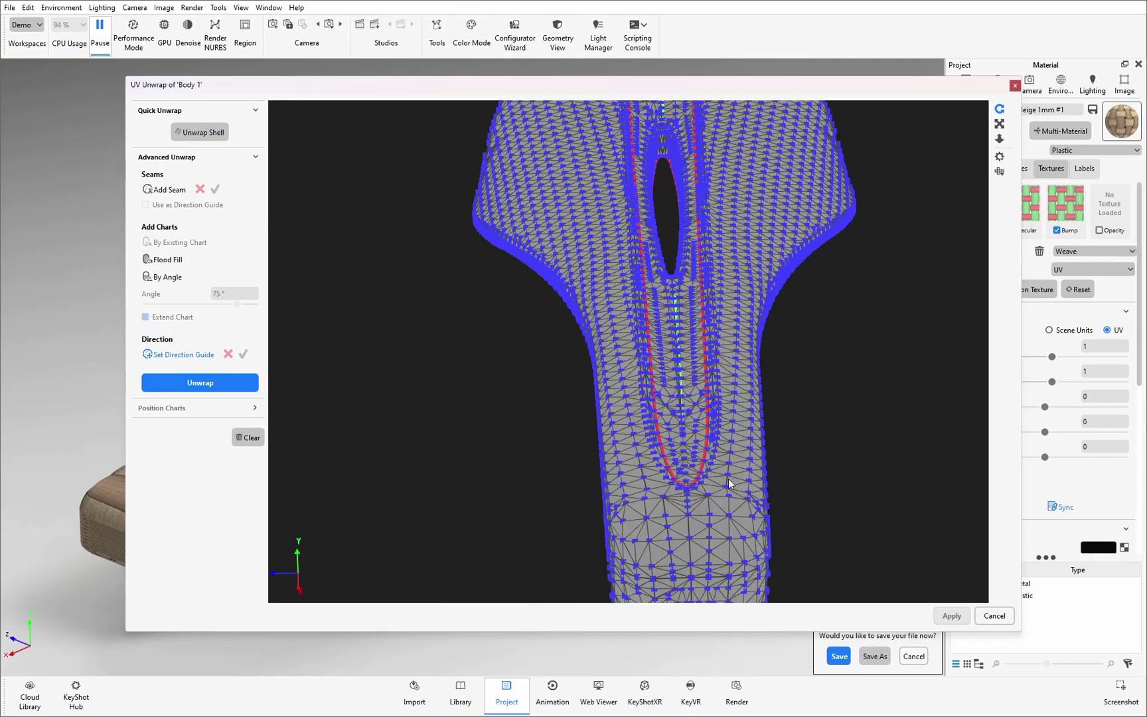
pyautogui.click(646, 517)
pyautogui.click(730, 515)
pyautogui.click(243, 354)
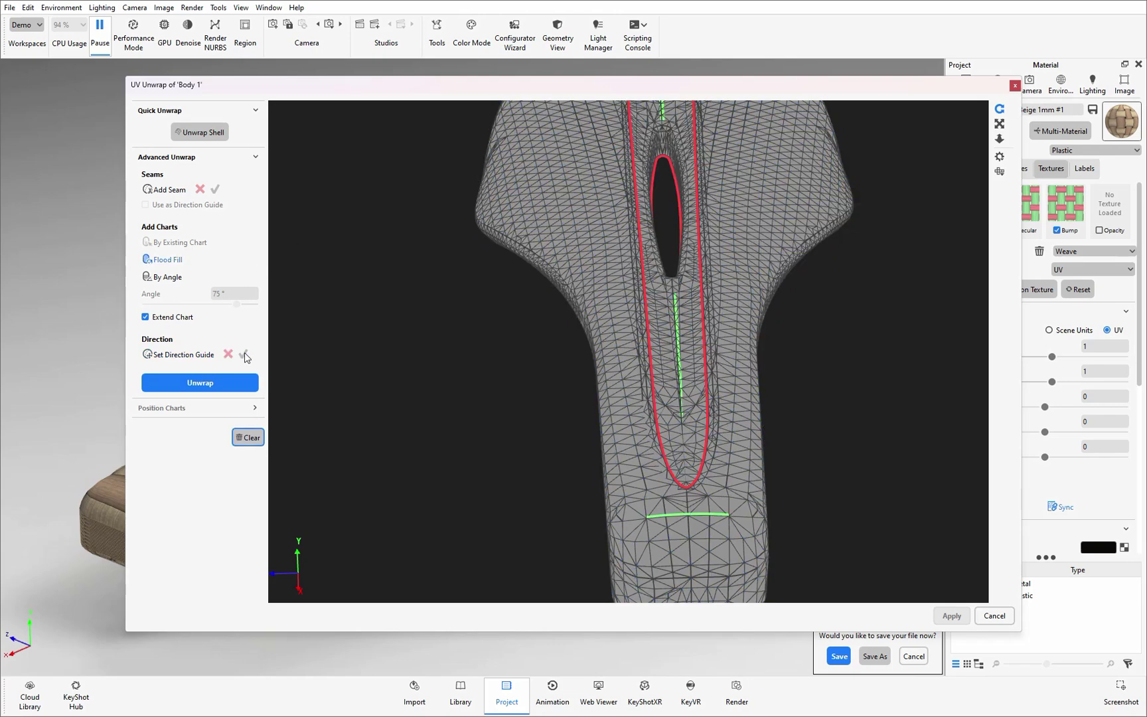
# - Add two direction guides across the wide rear section from a top view
pyautogui.click(193, 355)
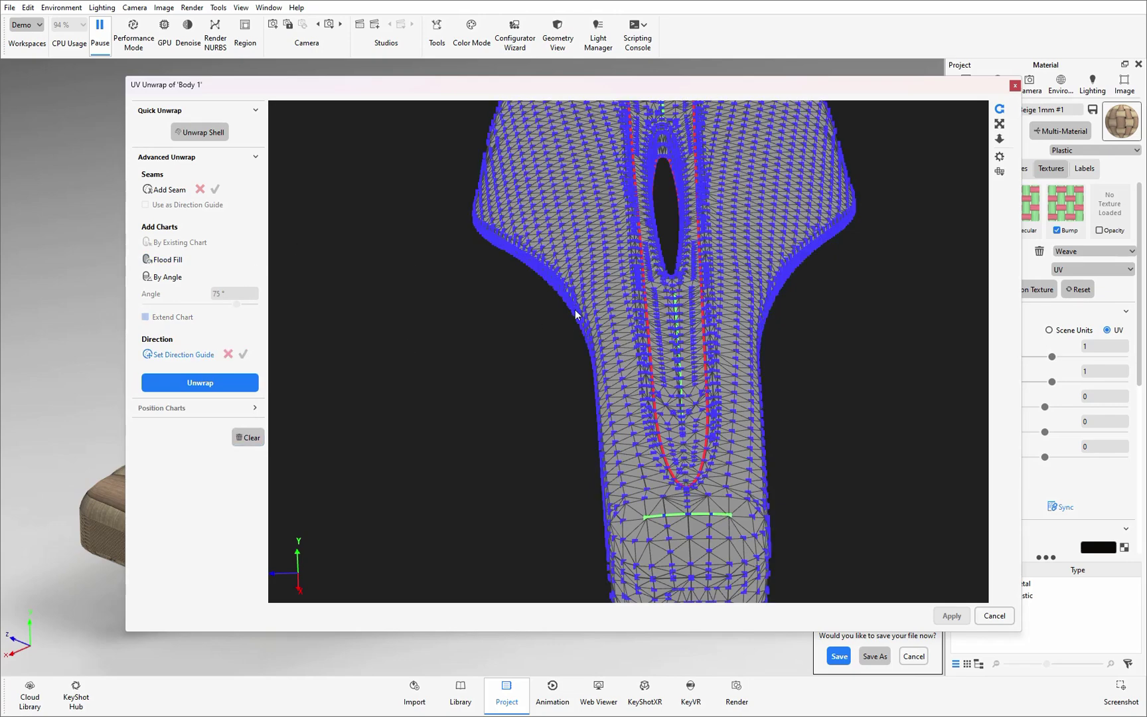
pyautogui.moveTo(575, 315); pyautogui.dragTo(595, 232)
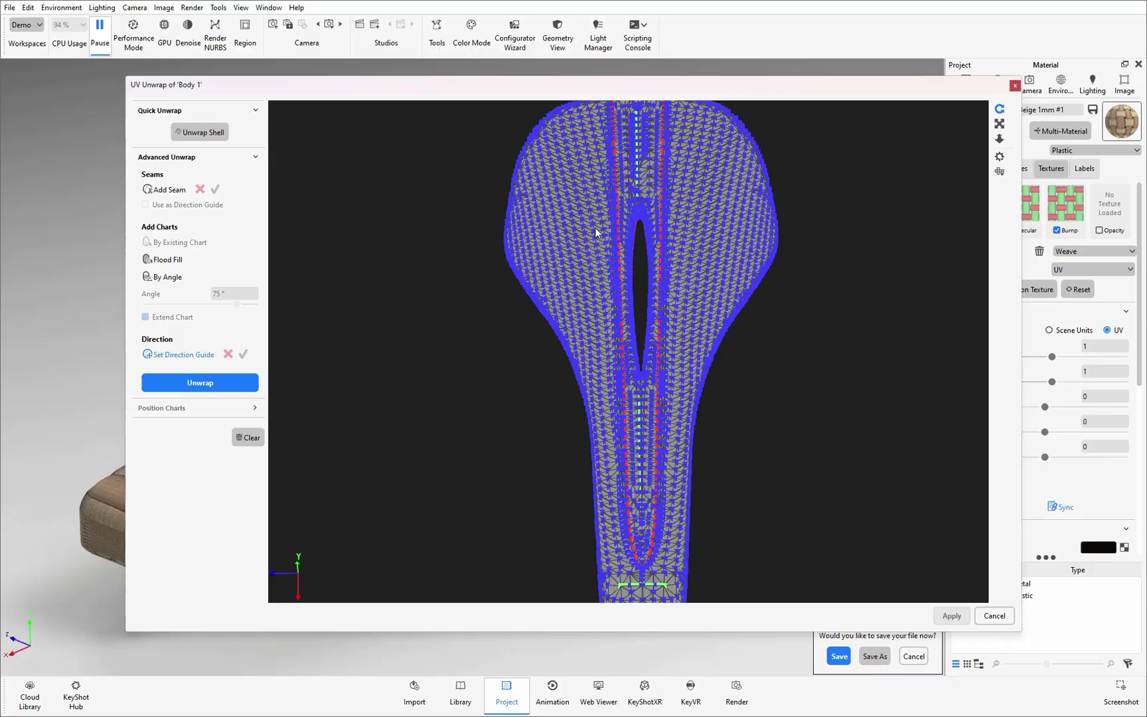
pyautogui.scroll(2, 546, 225)
pyautogui.click(513, 210)
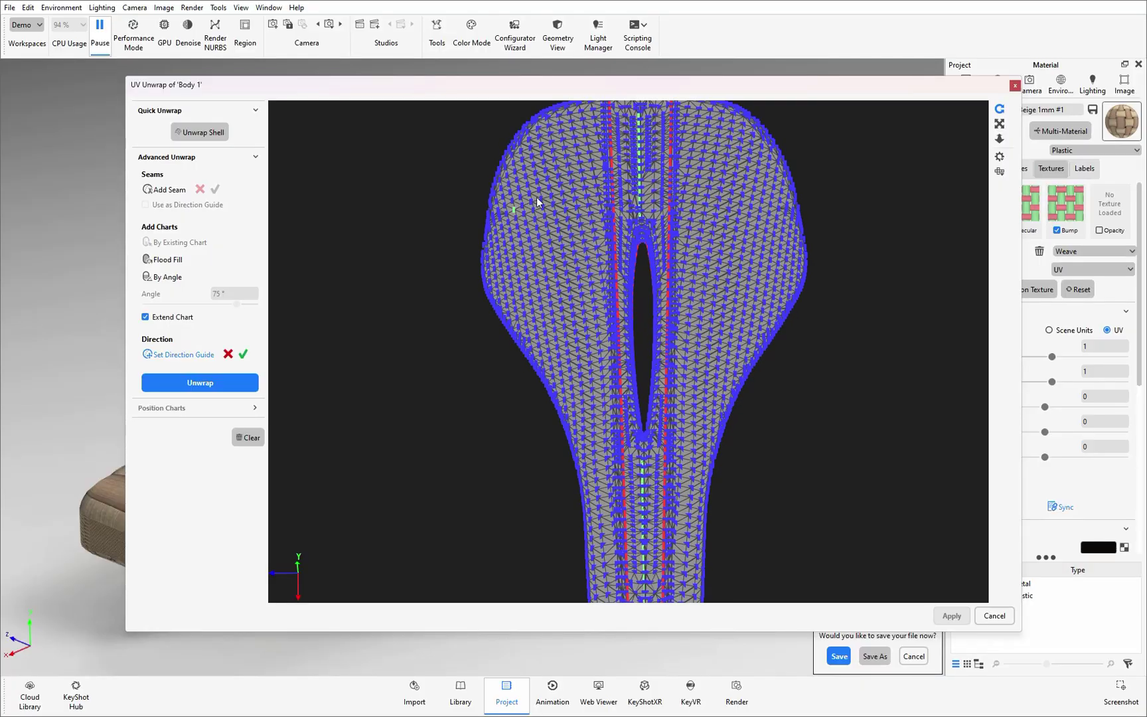
pyautogui.click(584, 188)
pyautogui.click(243, 355)
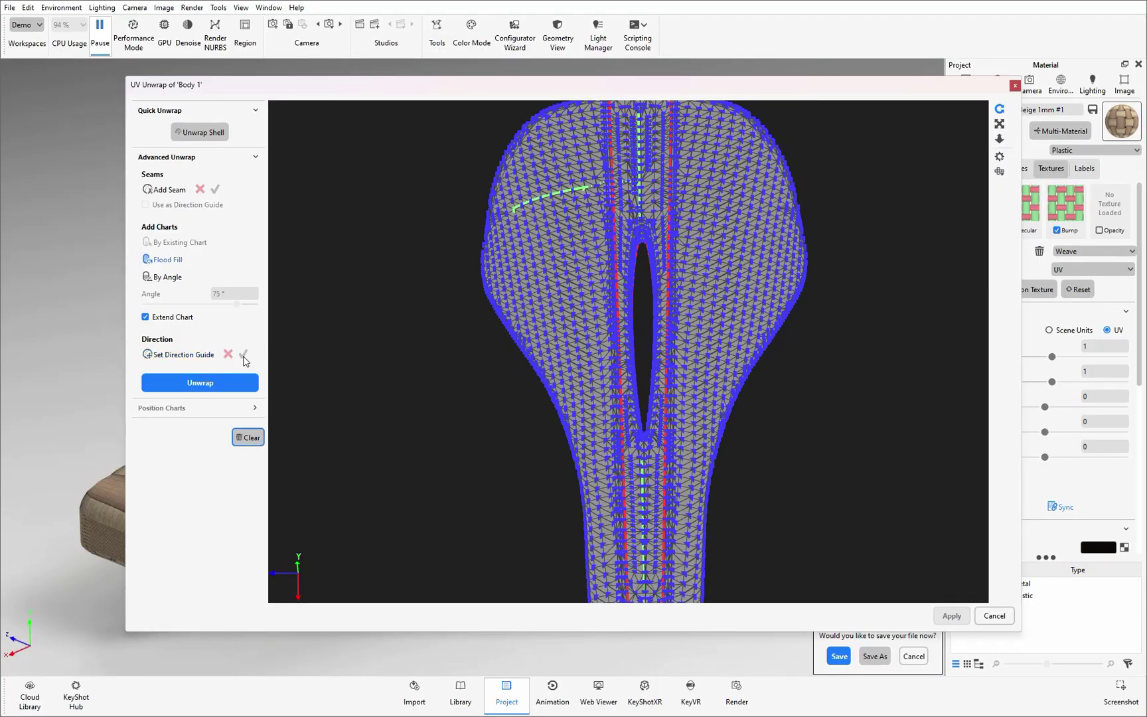
pyautogui.click(698, 187)
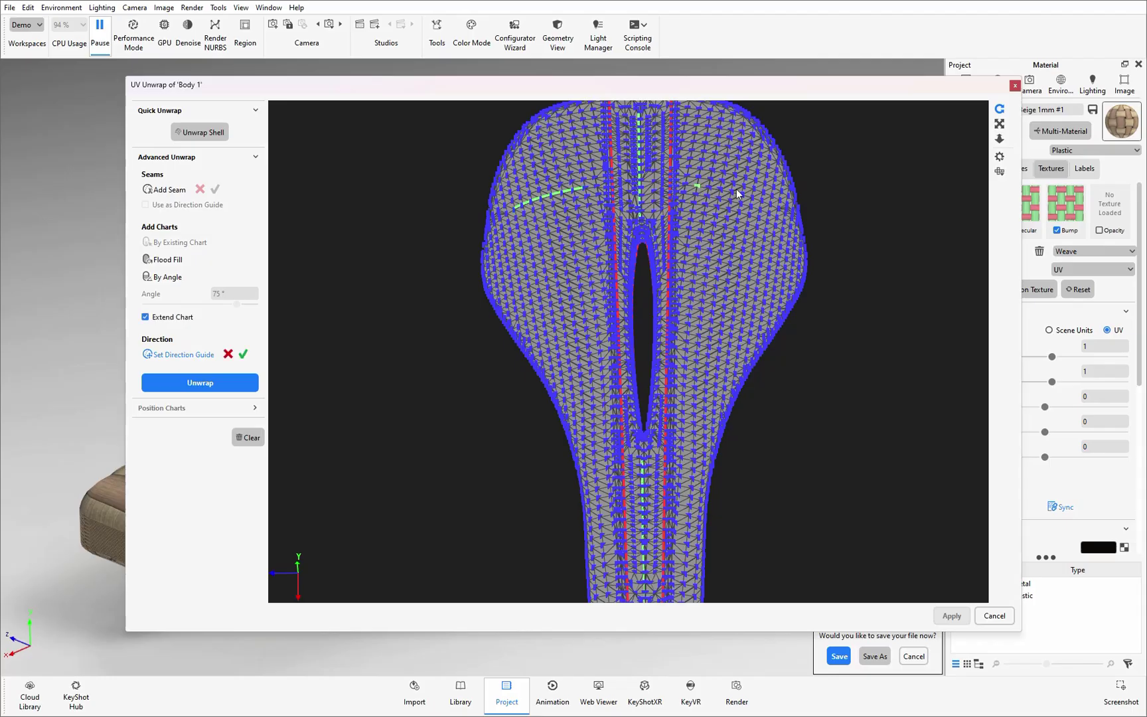
pyautogui.click(770, 207)
pyautogui.click(244, 355)
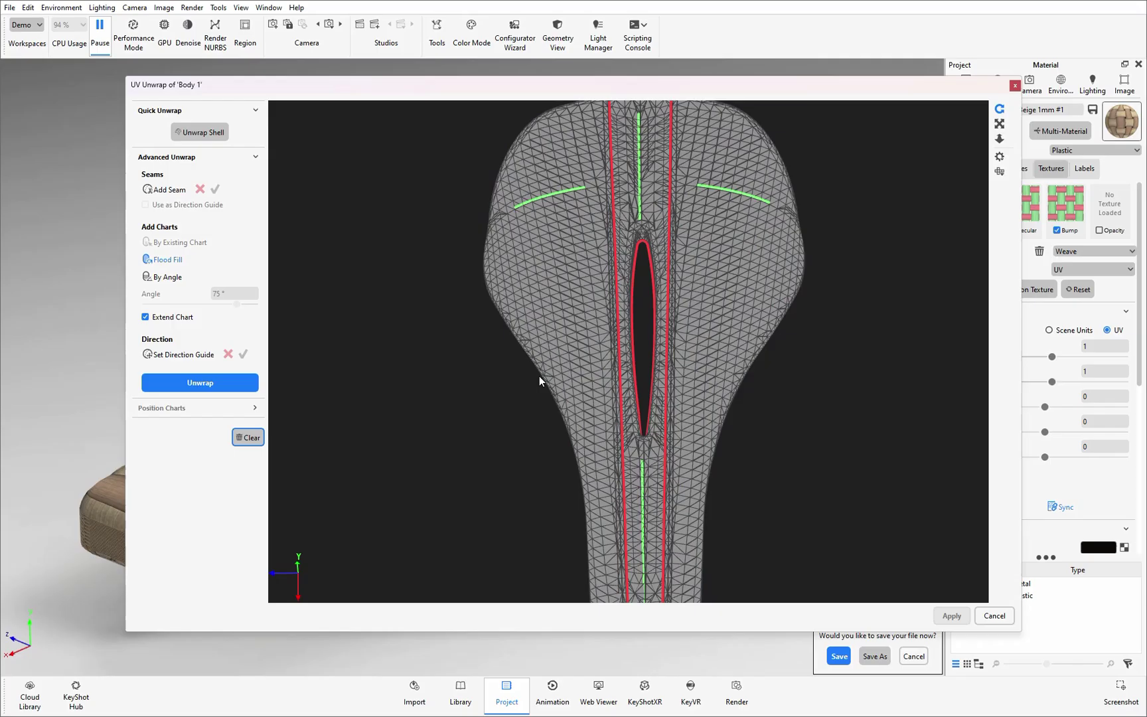
# - Flood-fill the central seam-bounded strip and the remaining saddle surface as charts
pyautogui.moveTo(538, 376); pyautogui.dragTo(507, 314)
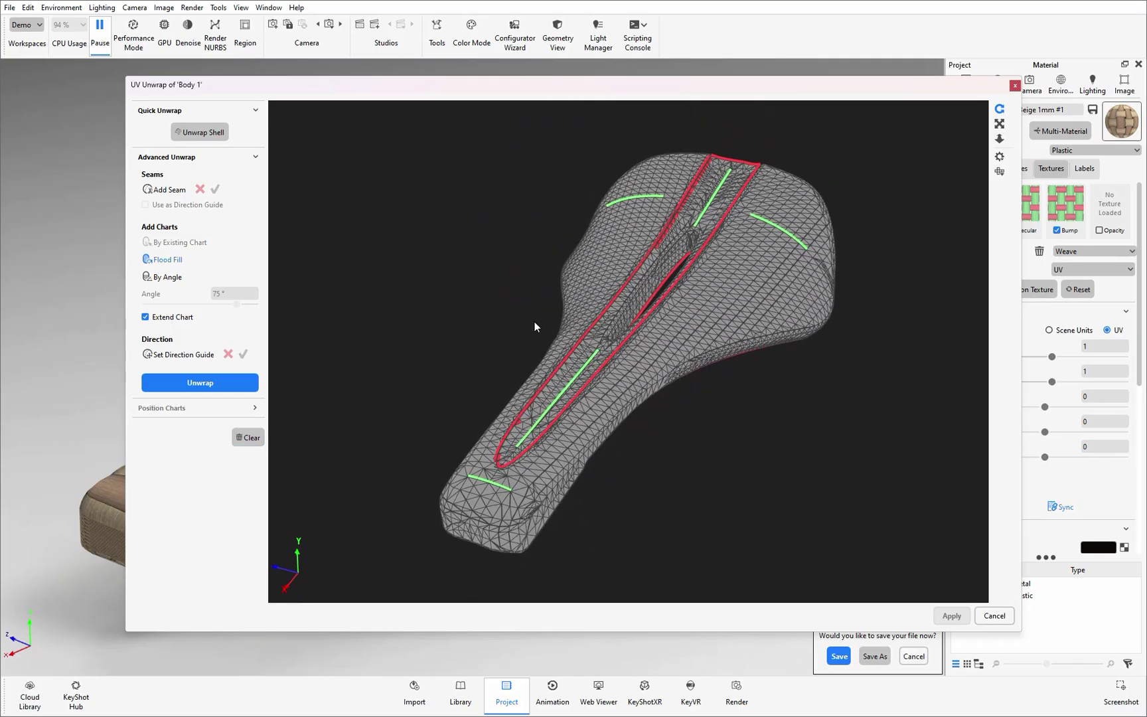
pyautogui.click(556, 387)
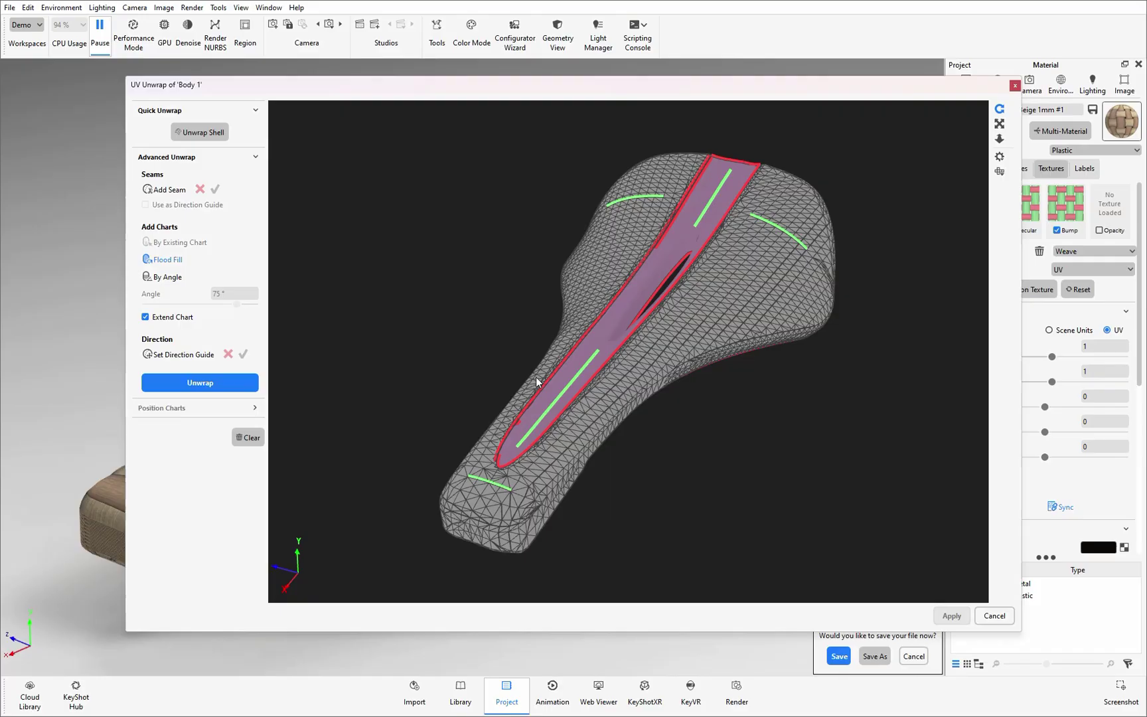
pyautogui.click(537, 382)
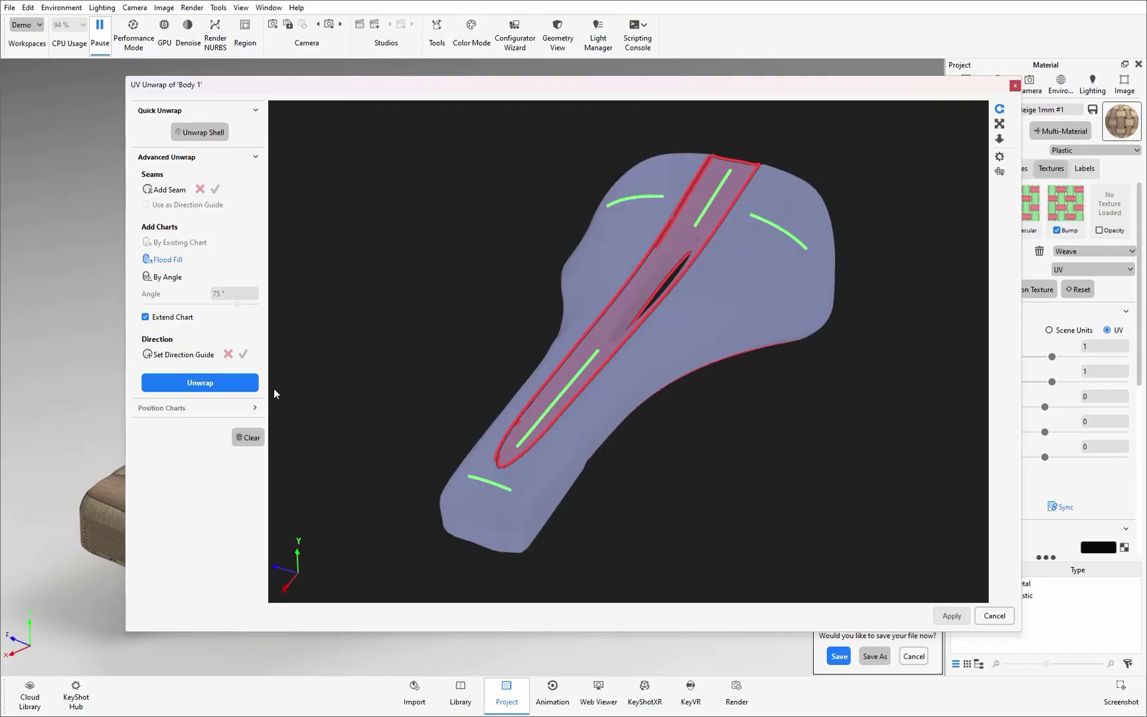
# - Unwrap the saddle with uncovered faces auto-filled and a 135.3 mm base UV size
pyautogui.click(245, 385)
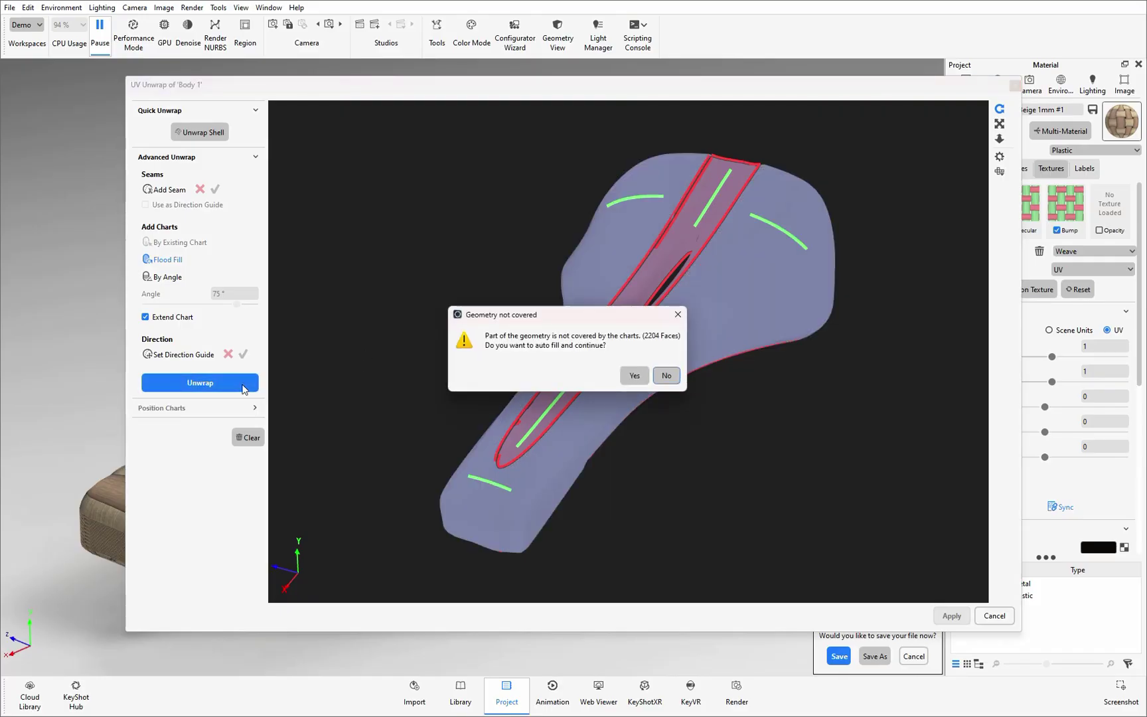
pyautogui.click(633, 376)
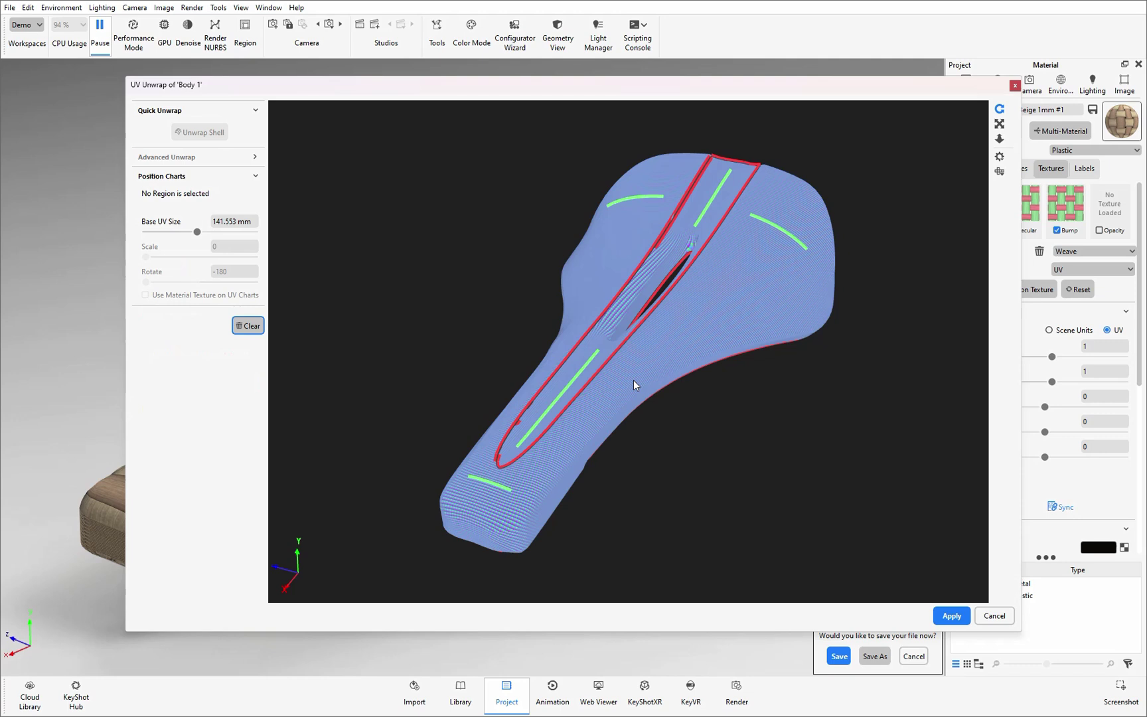
pyautogui.click(379, 343)
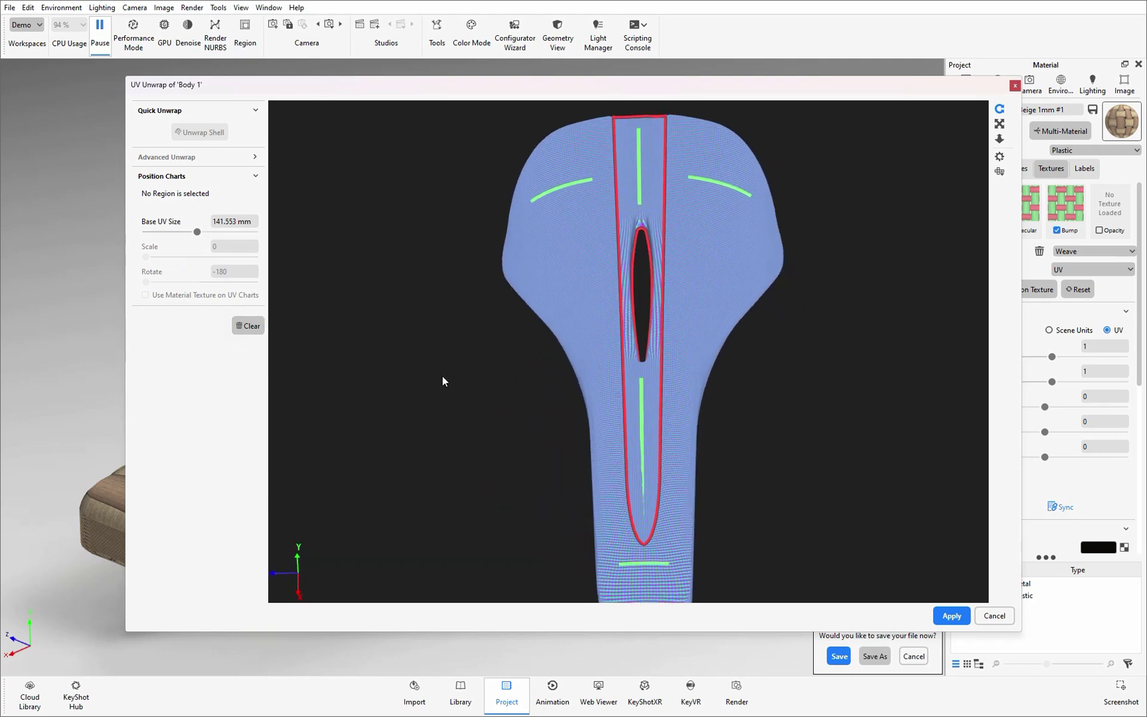
pyautogui.moveTo(442, 381); pyautogui.dragTo(361, 328)
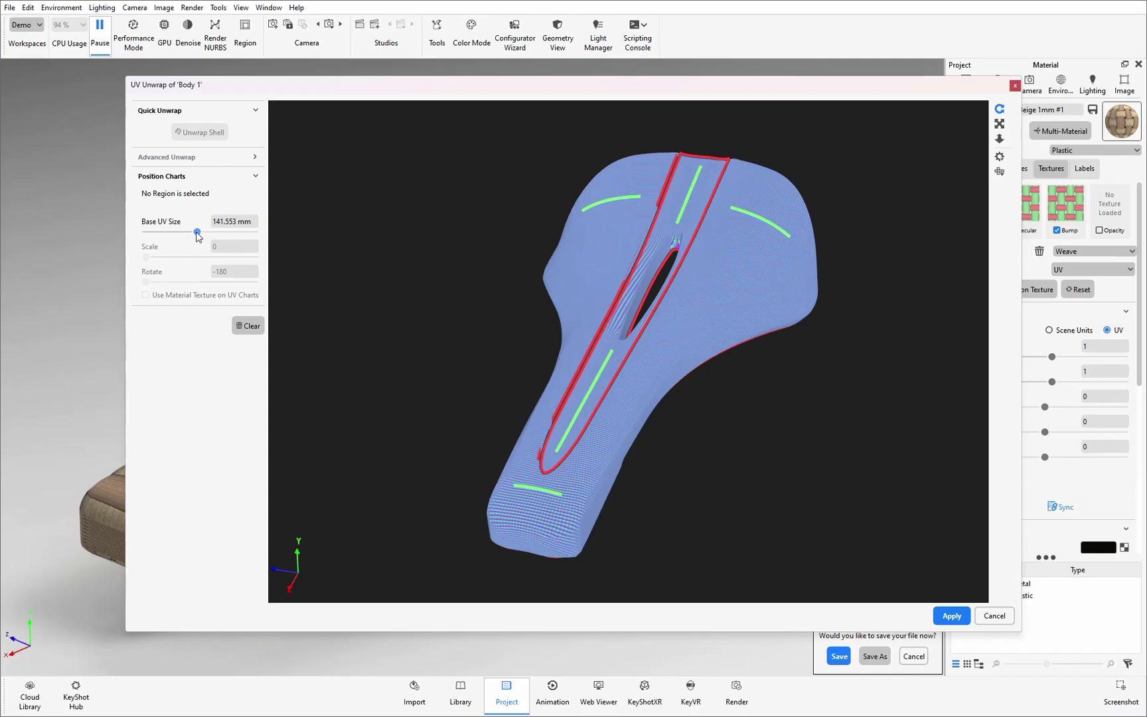
pyautogui.moveTo(197, 232); pyautogui.dragTo(195, 232)
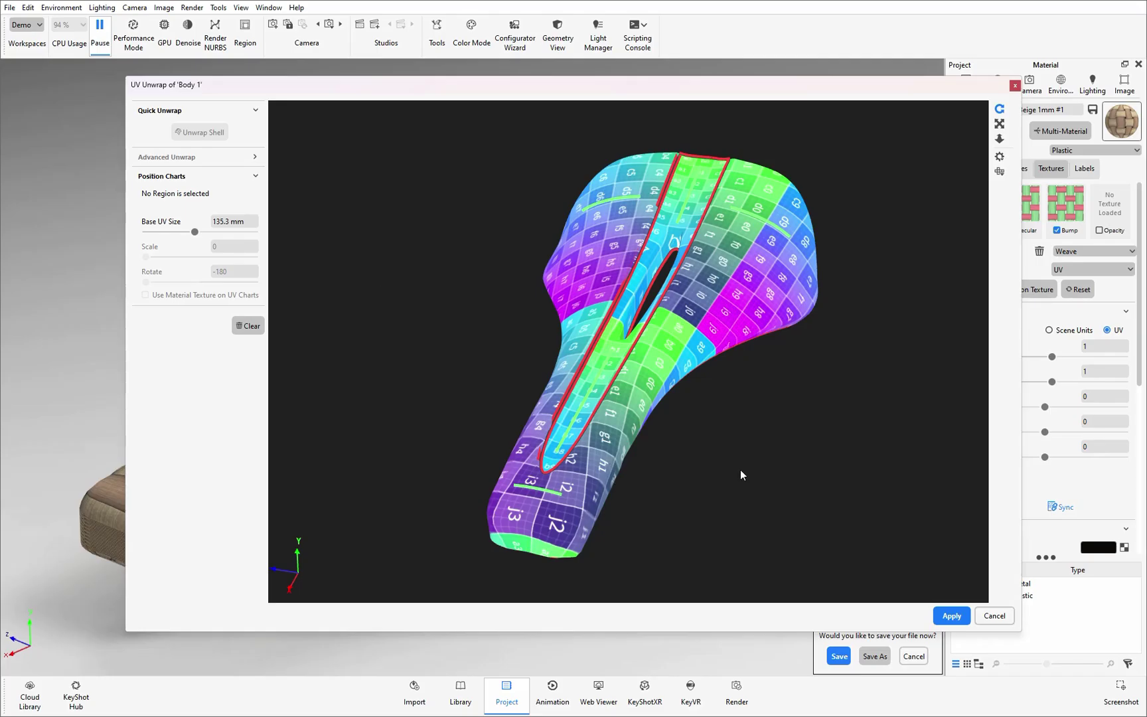
# - Lower the base UV size to 97 mm, then 94 mm, for denser checker tiles
pyautogui.moveTo(818, 372); pyautogui.dragTo(492, 363)
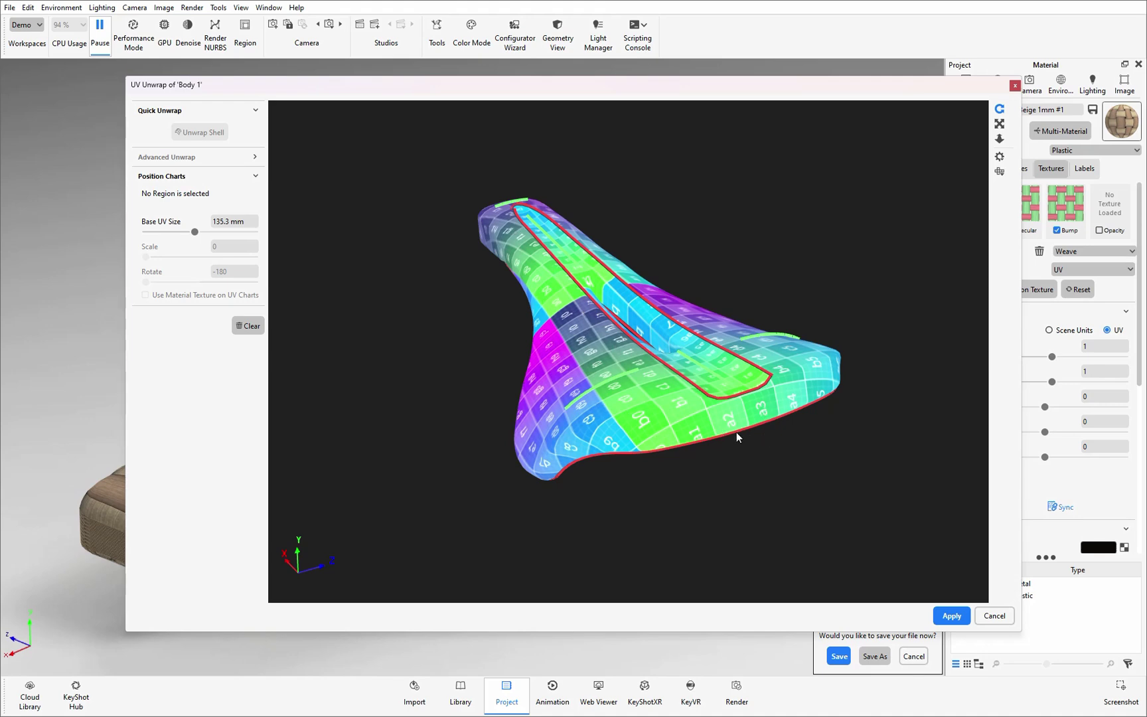
pyautogui.moveTo(459, 409); pyautogui.dragTo(630, 394)
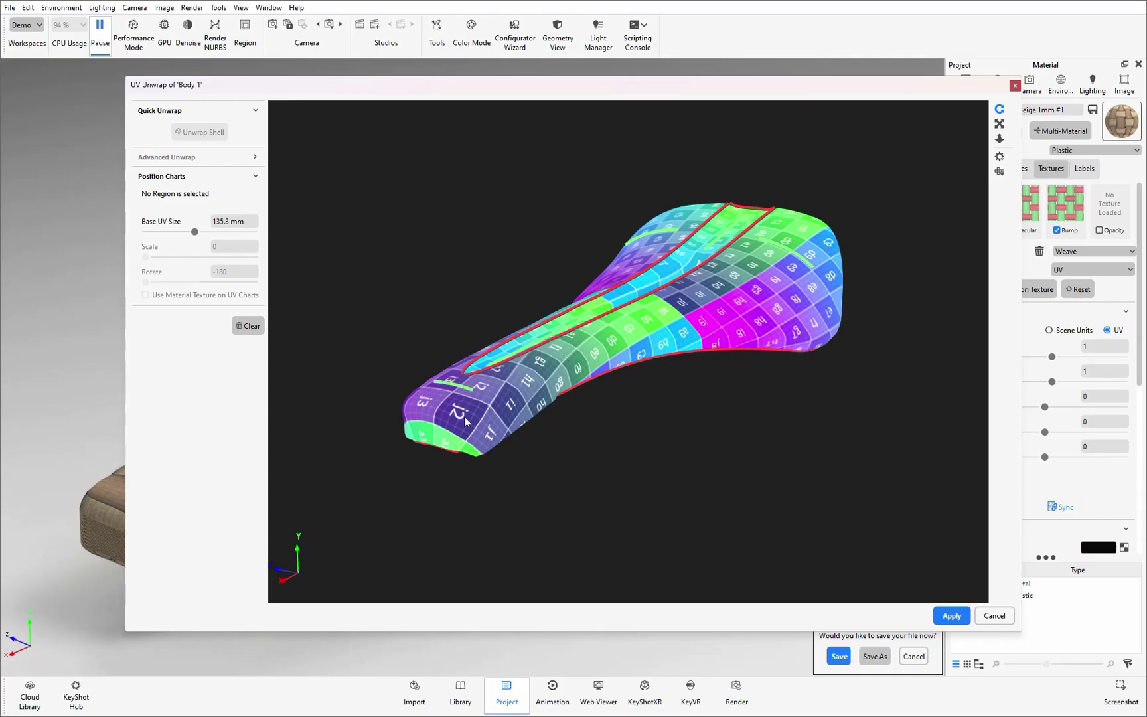
pyautogui.moveTo(195, 230); pyautogui.dragTo(184, 235)
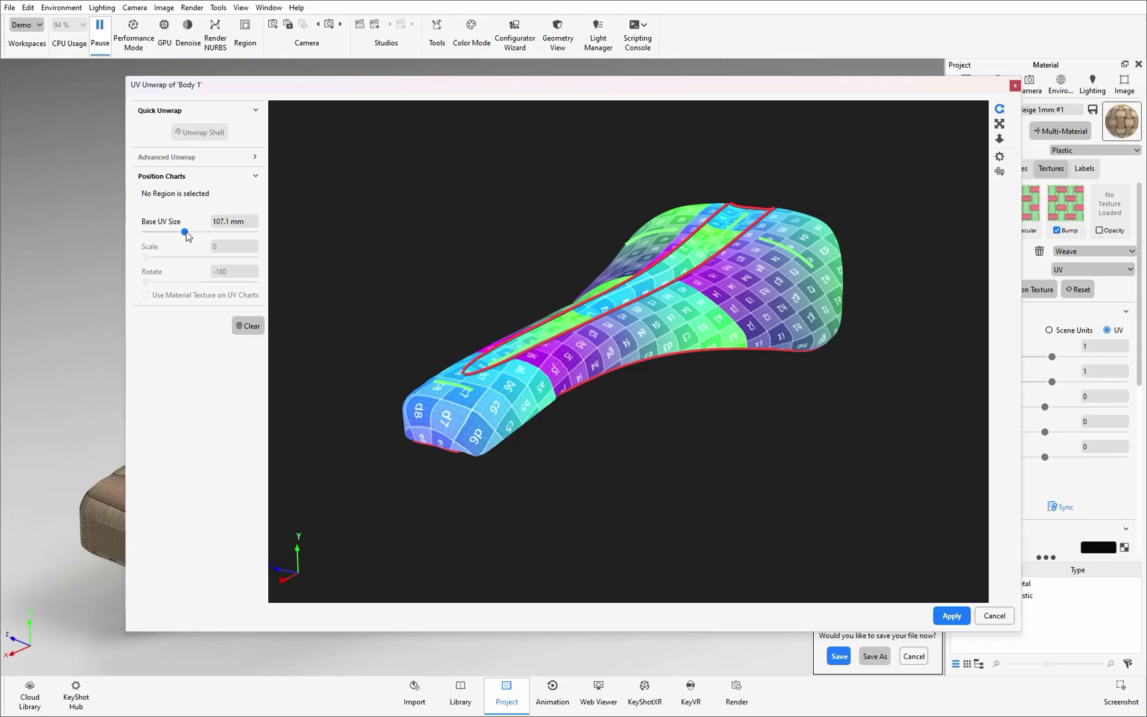
pyautogui.click(237, 222)
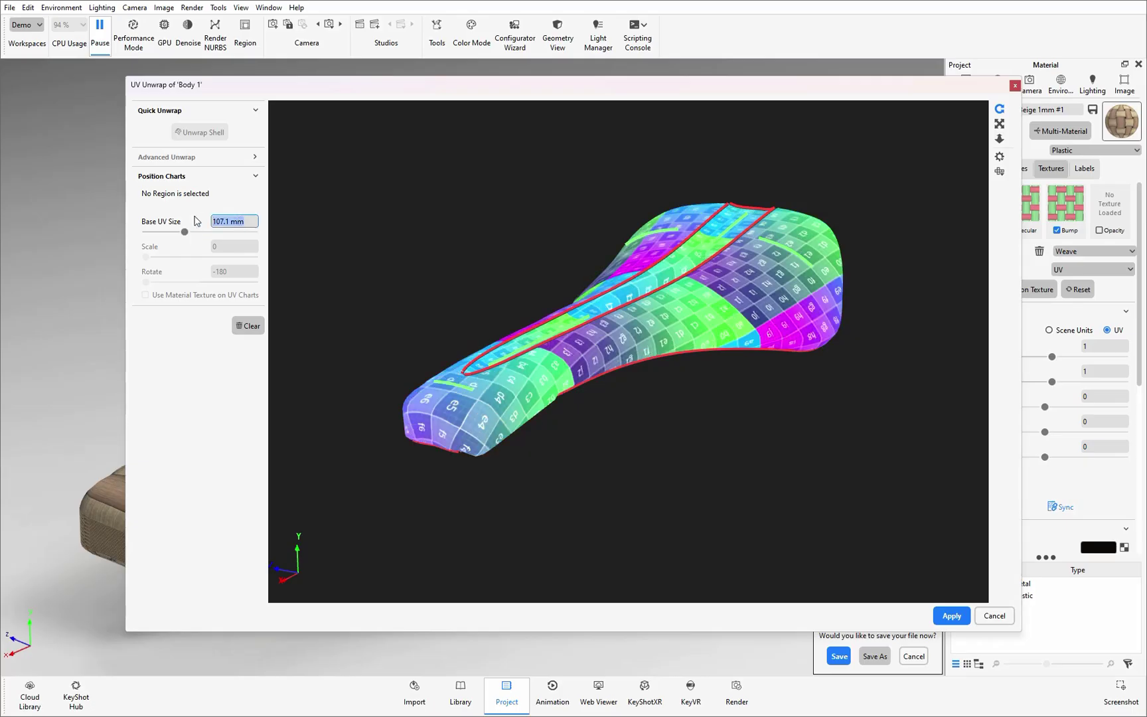
pyautogui.write('97')
pyautogui.press('Return')
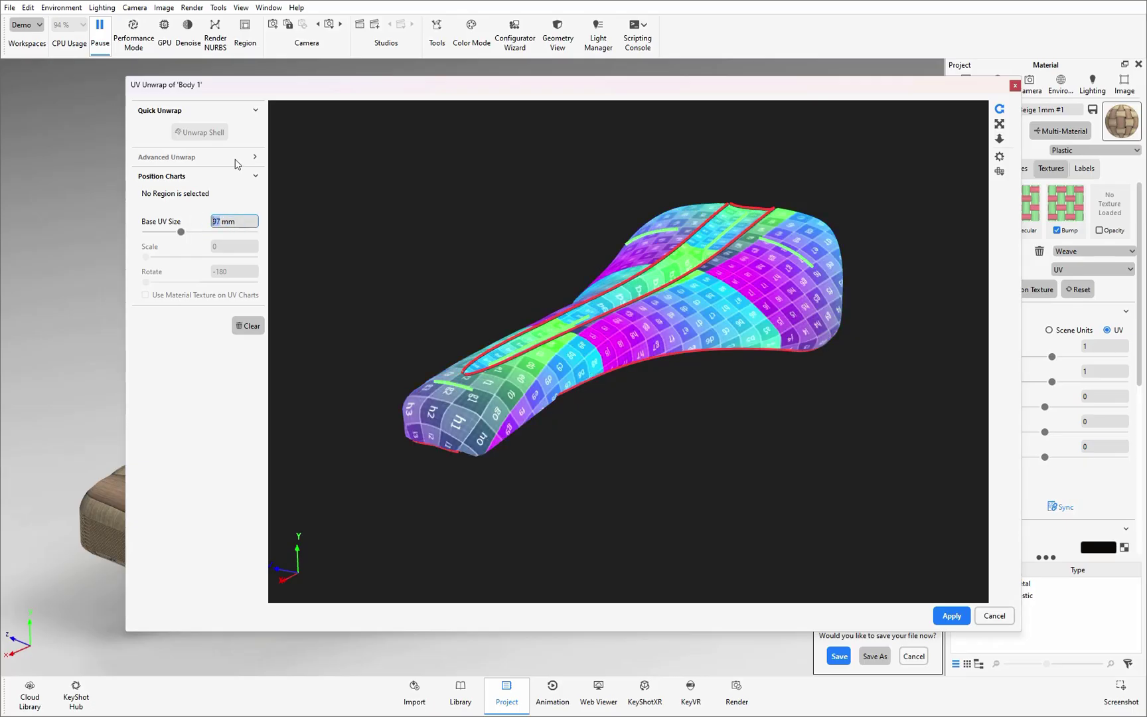
pyautogui.write('94')
pyautogui.press('Return')
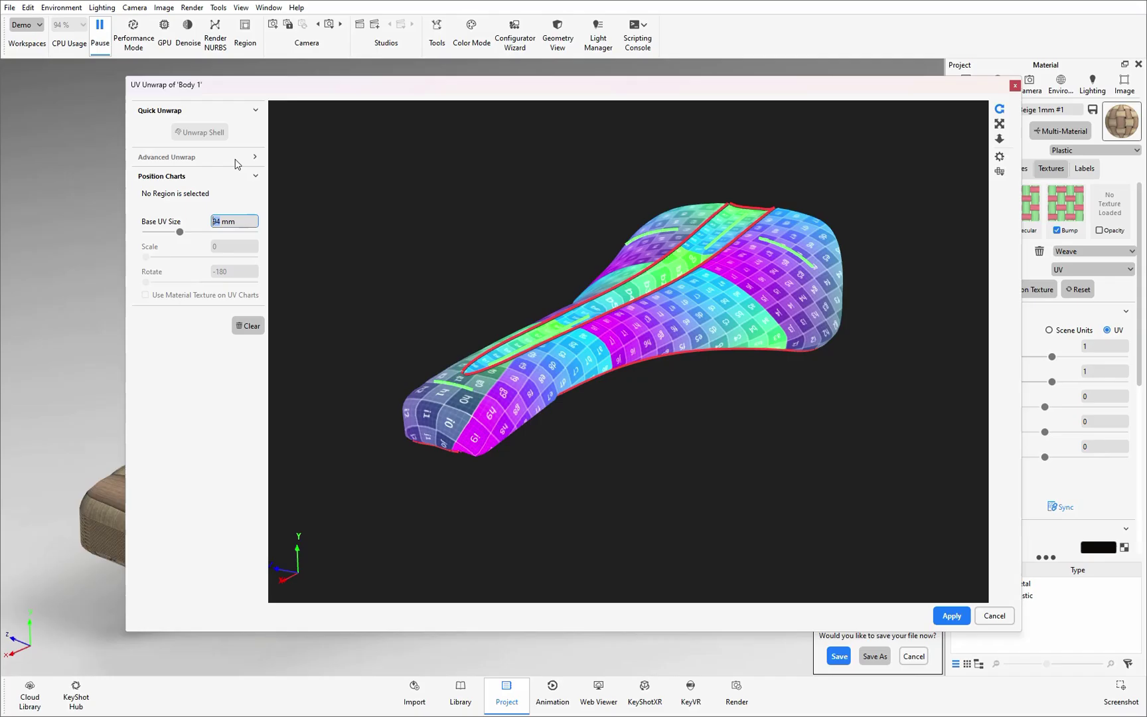
pyautogui.moveTo(611, 392); pyautogui.dragTo(712, 482)
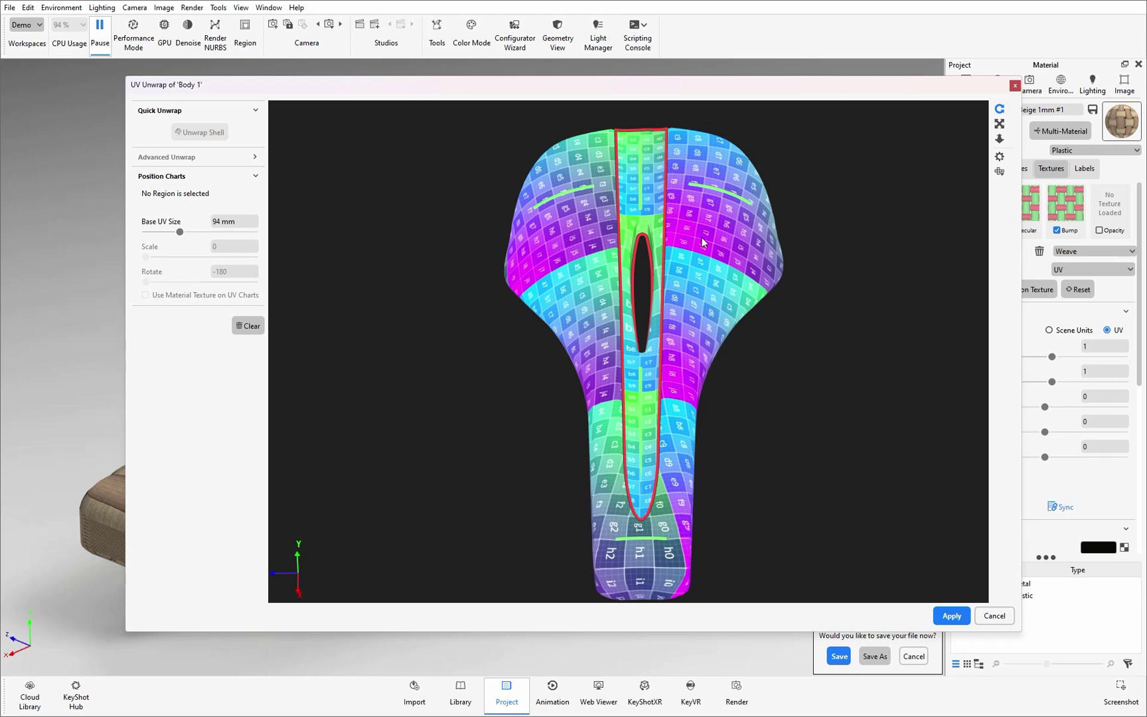
# - Select the central strip chart and set its scale to 0.25
pyautogui.click(625, 181)
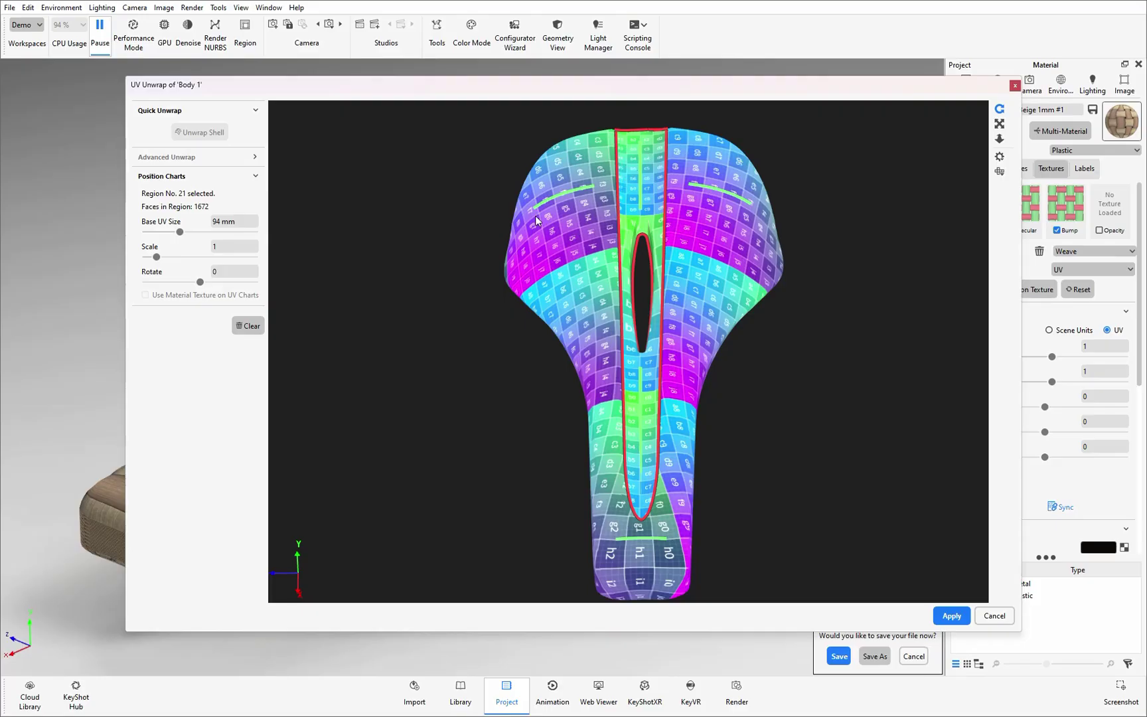
pyautogui.click(216, 246)
pyautogui.write('0.25')
pyautogui.press('Return')
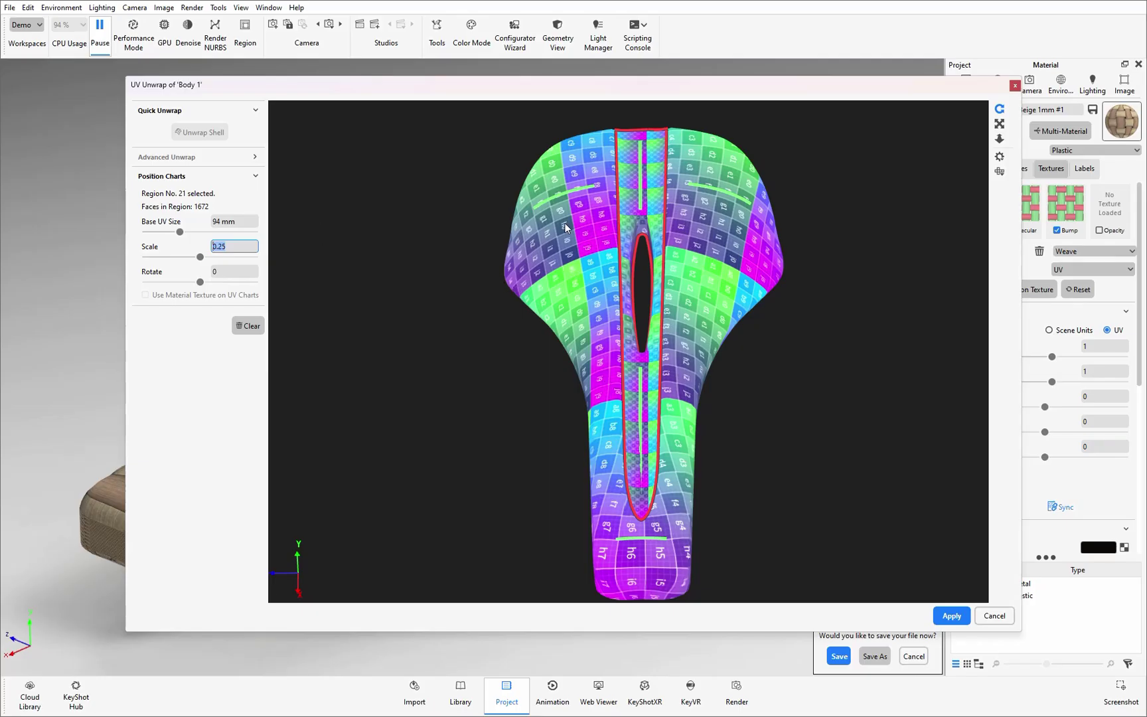
# - Rotate the central strip chart by 90 degrees
pyautogui.moveTo(779, 427); pyautogui.dragTo(706, 449)
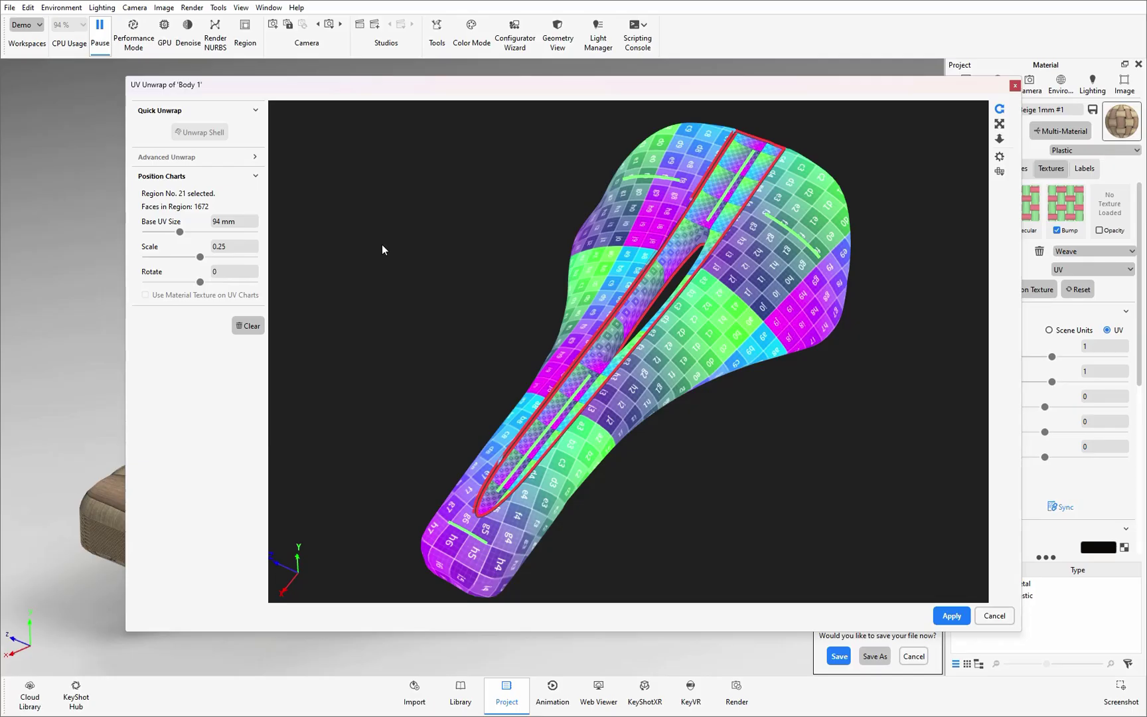
pyautogui.doubleClick(227, 272)
pyautogui.write('90')
pyautogui.press('Return')
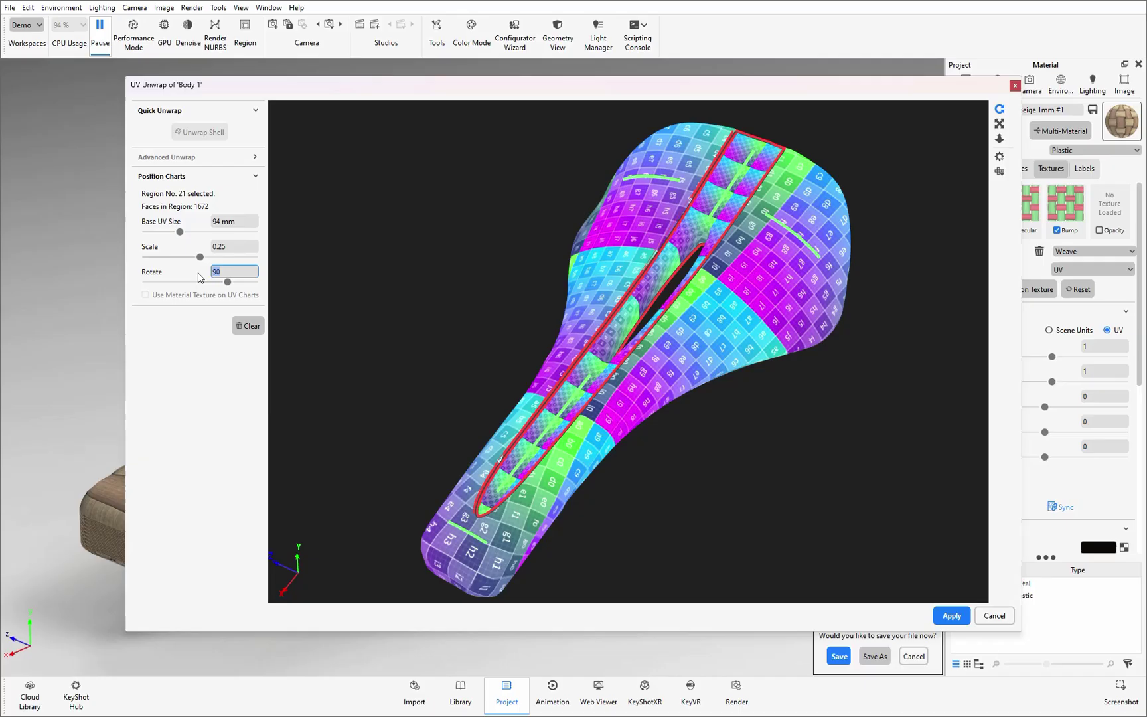
pyautogui.scroll(5, 645, 482)
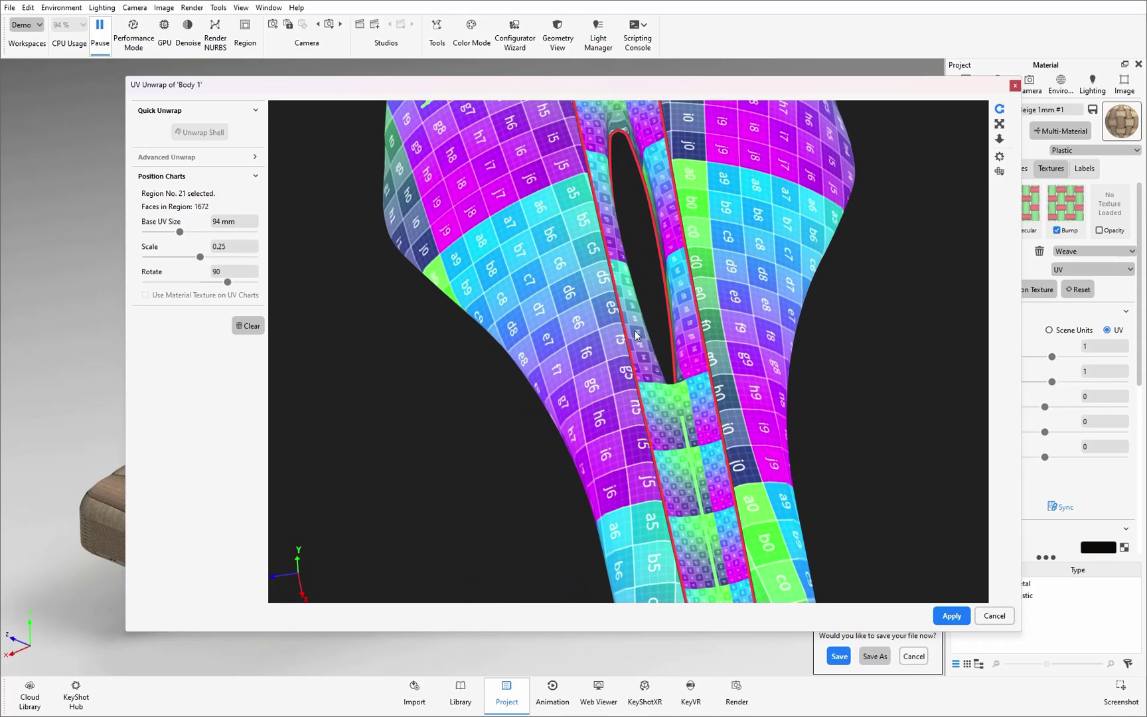
pyautogui.scroll(-5, 529, 307)
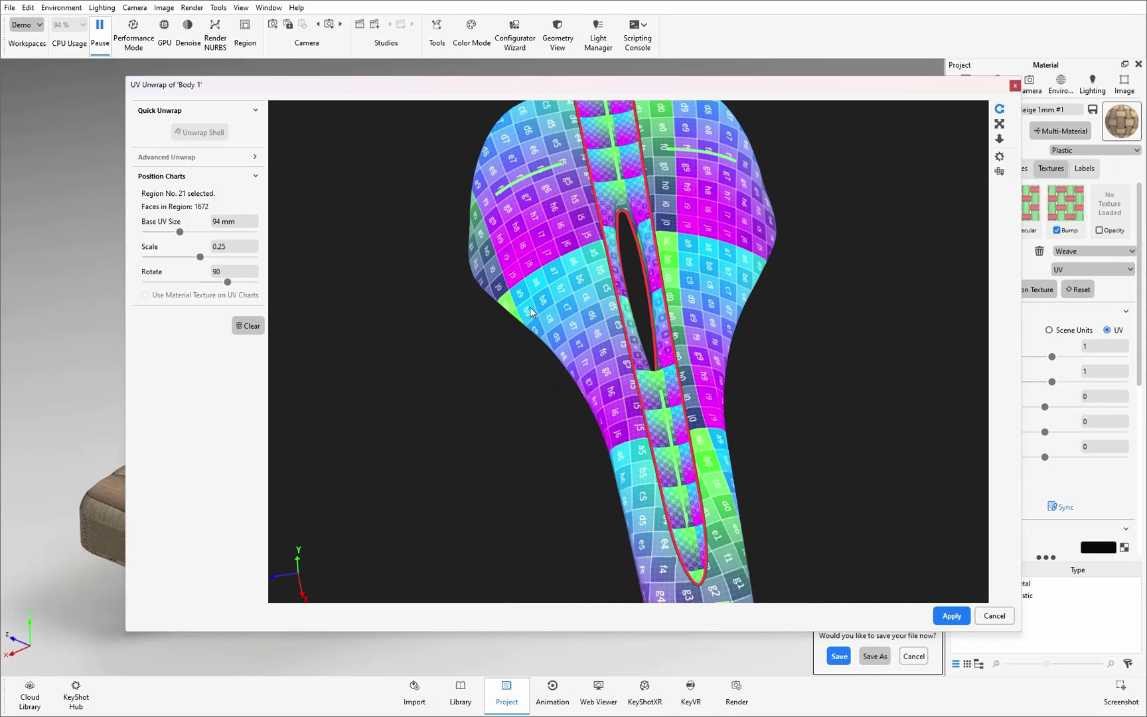
pyautogui.moveTo(530, 306); pyautogui.dragTo(638, 295)
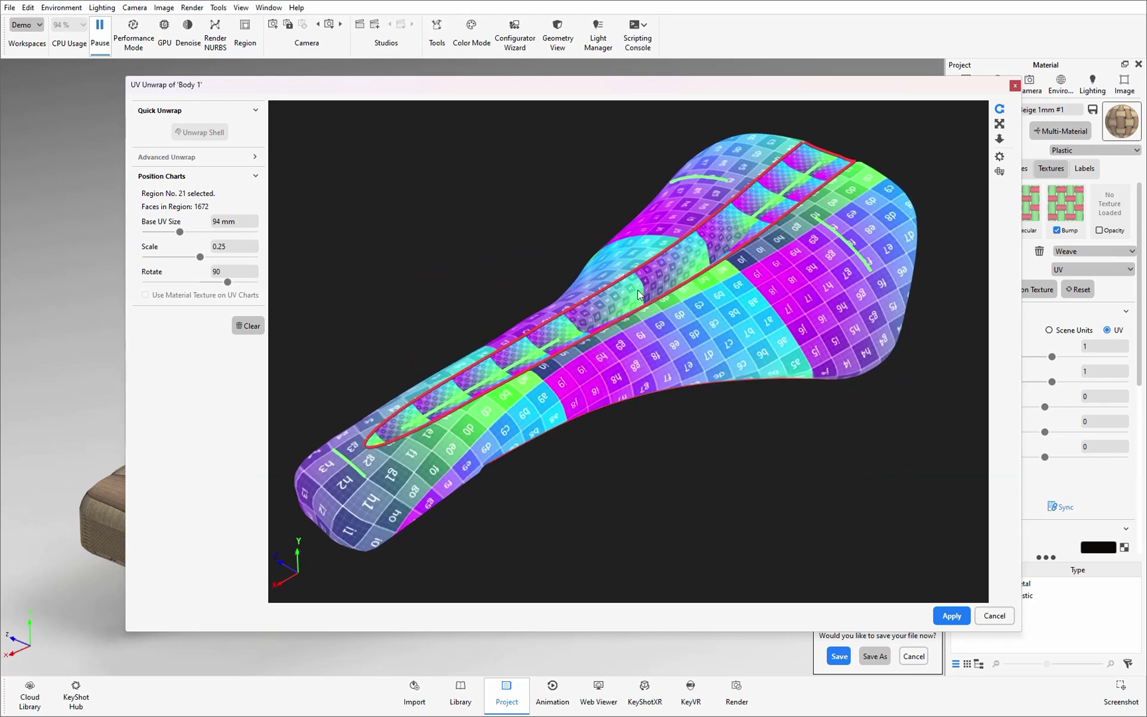
# - Apply the UV unwrap and shrink the weave texture width to 0.25, then 0.1
pyautogui.click(956, 617)
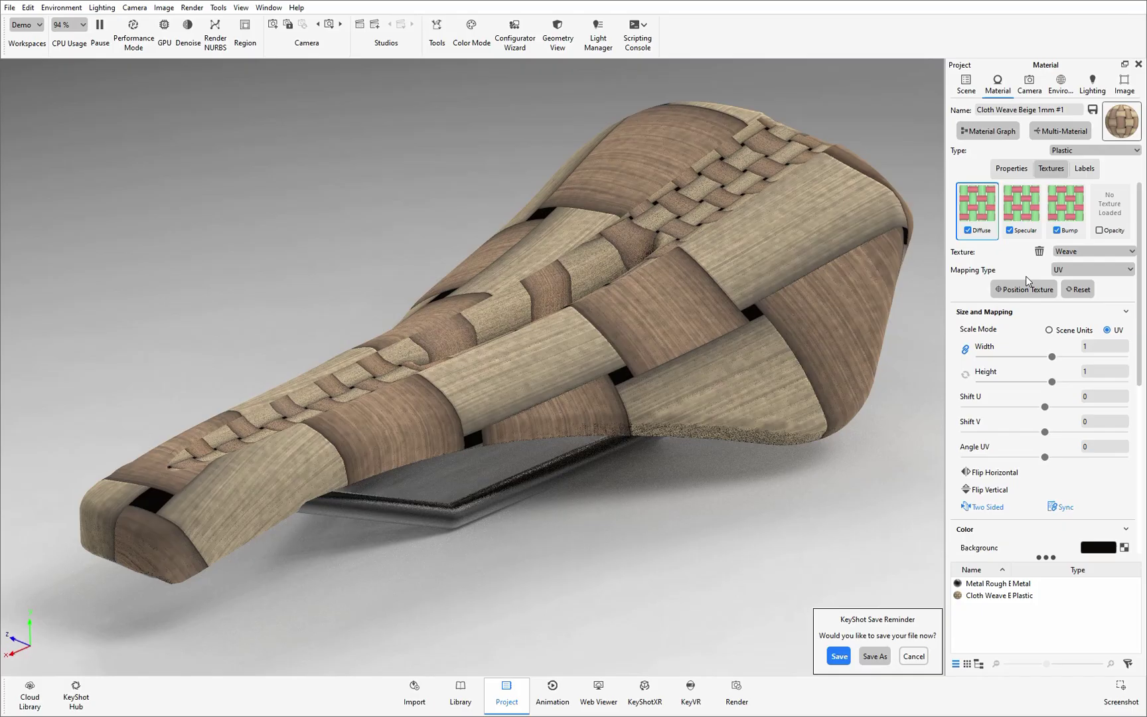
pyautogui.click(1103, 346)
pyautogui.write('0.25')
pyautogui.press('Return')
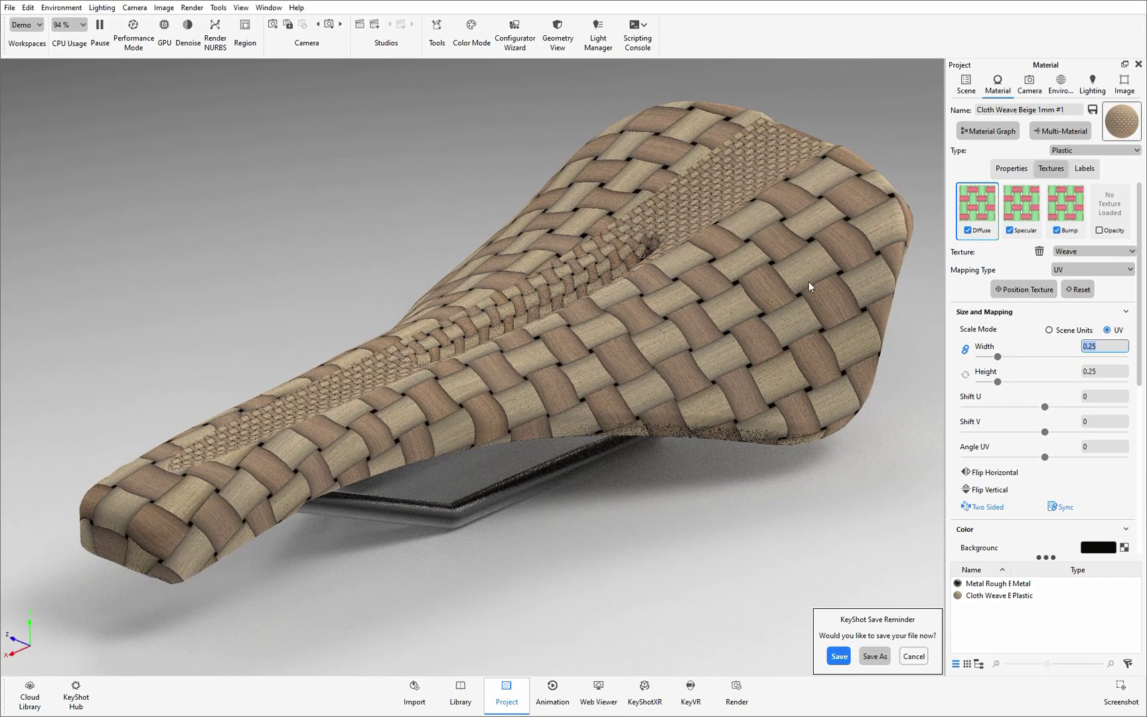
pyautogui.write('0.1')
pyautogui.press('Return')
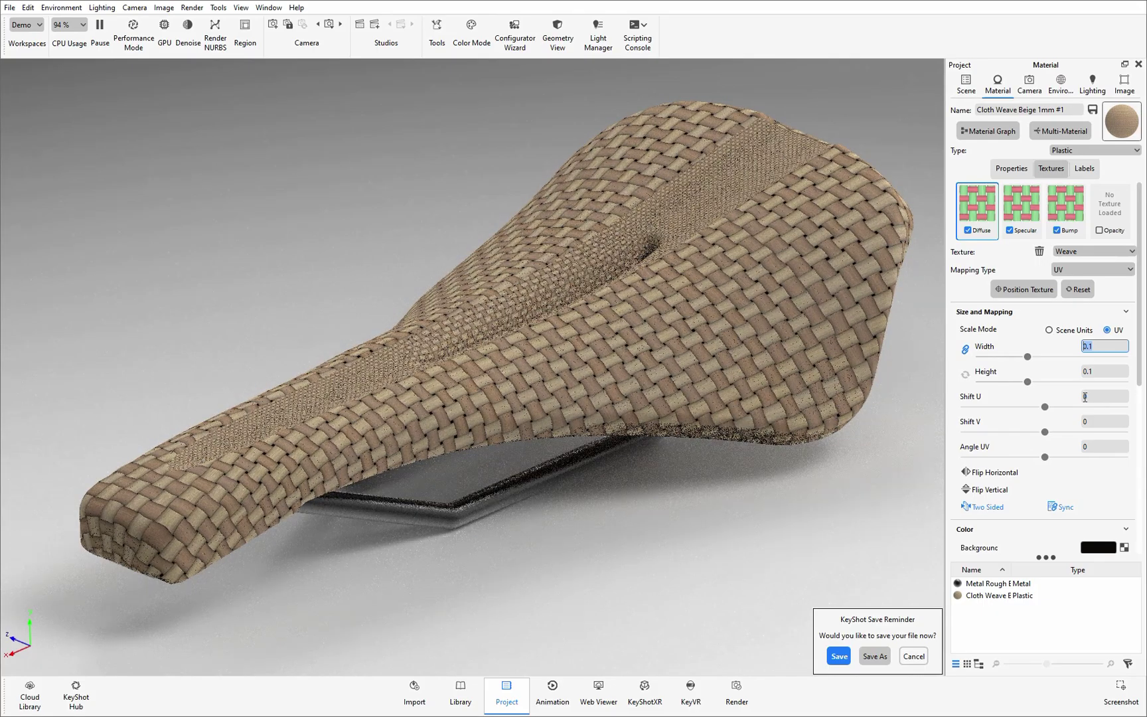
pyautogui.moveTo(815, 399); pyautogui.dragTo(611, 426)
pyautogui.moveTo(677, 363)
pyautogui.mouseDown()
pyautogui.moveTo(698, 357)
pyautogui.moveTo(688, 395)
pyautogui.moveTo(693, 369)
pyautogui.mouseUp()
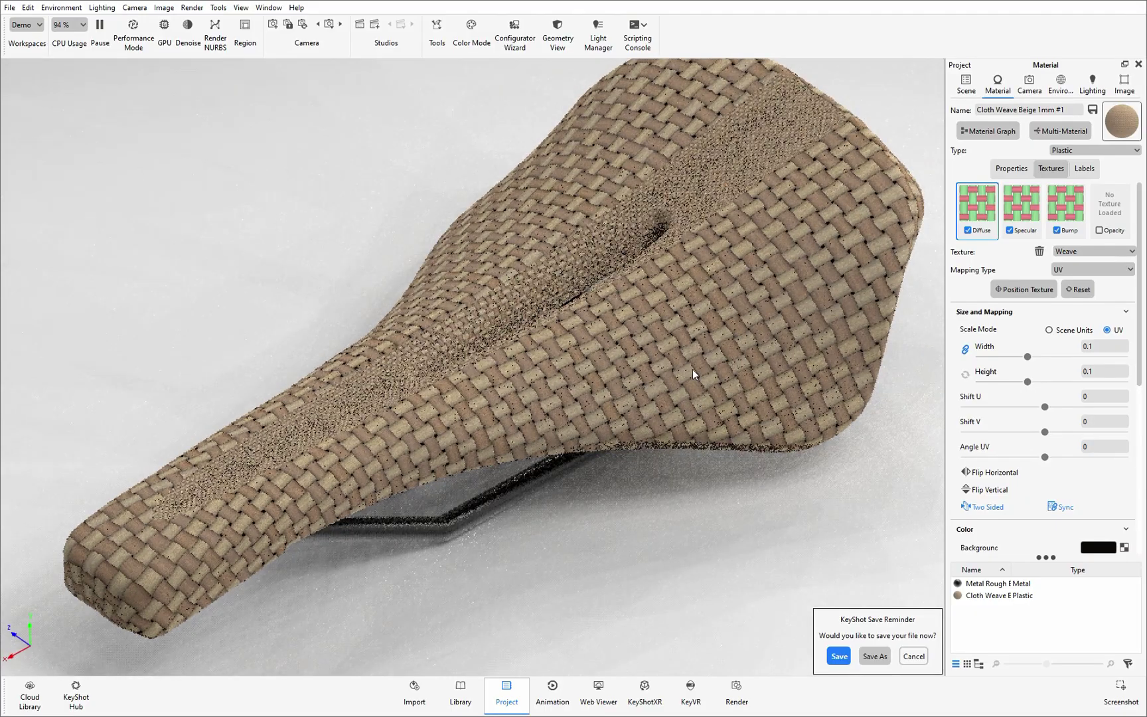